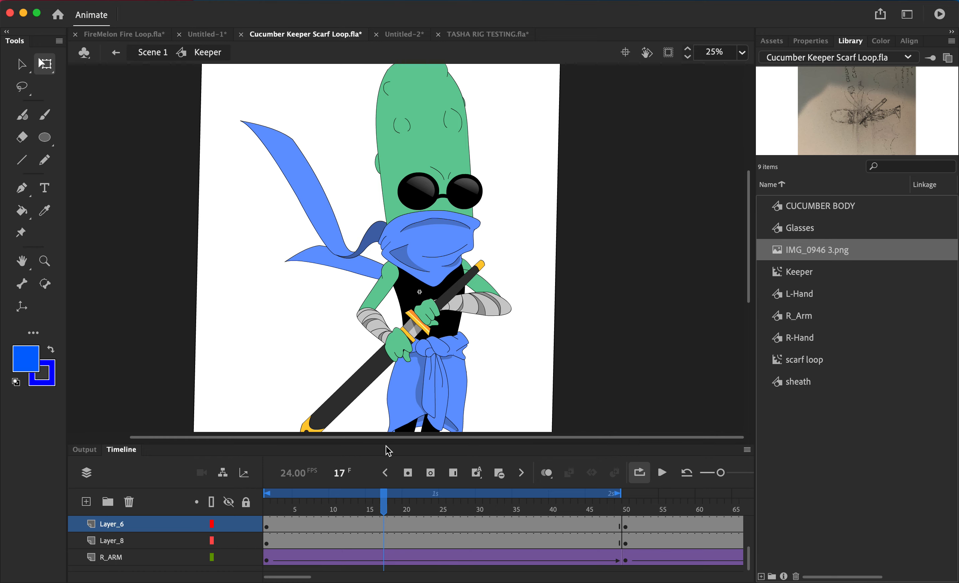
Scrub the scarf loop animation from frame 17 to frame 30 and switch to the Untitled-2 document
left_click_drag(383, 494, 479, 494)
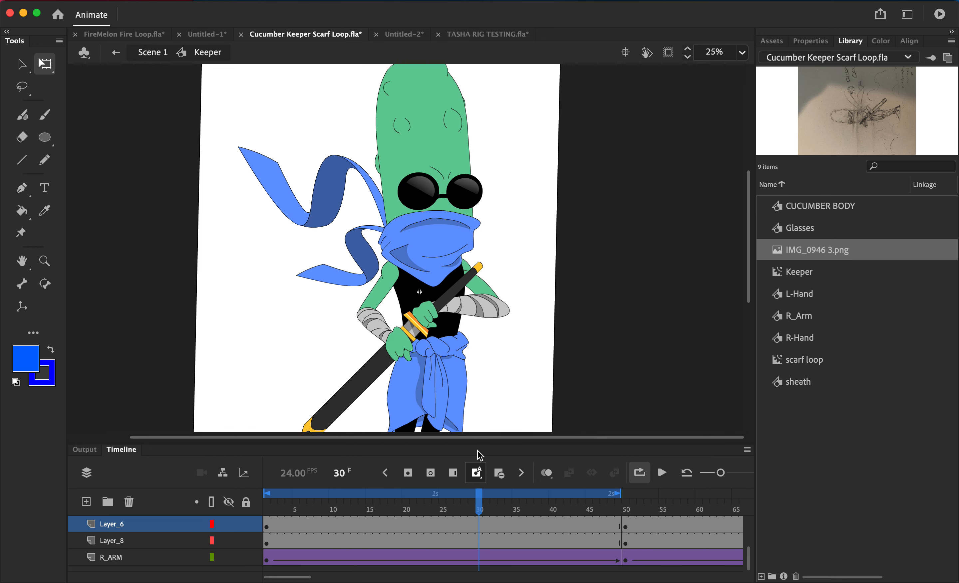
left_click(400, 37)
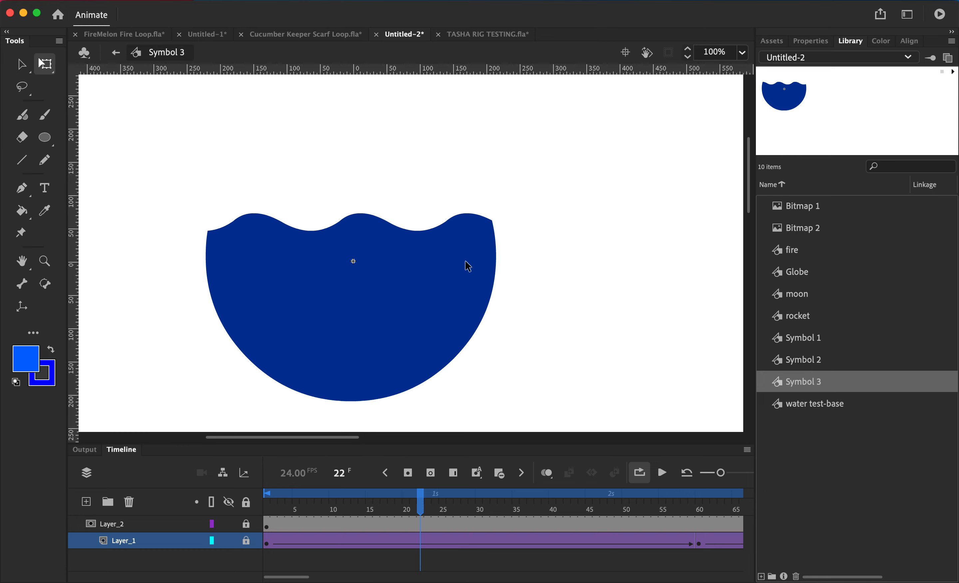
Unlock the mask layer Layer_2 and Layer_1 to inspect the unmasked water artwork, and lock both layers again
left_click(246, 525)
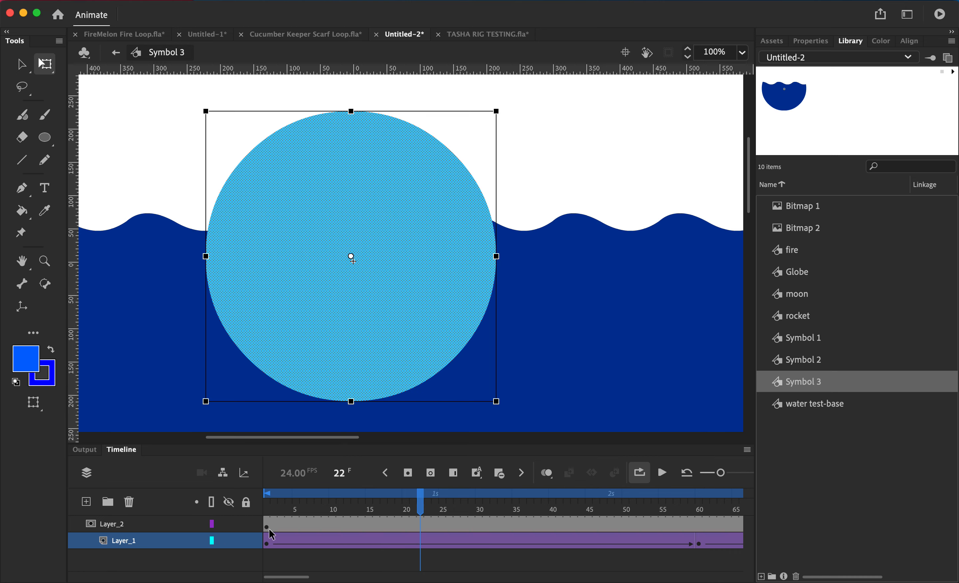
left_click(247, 525)
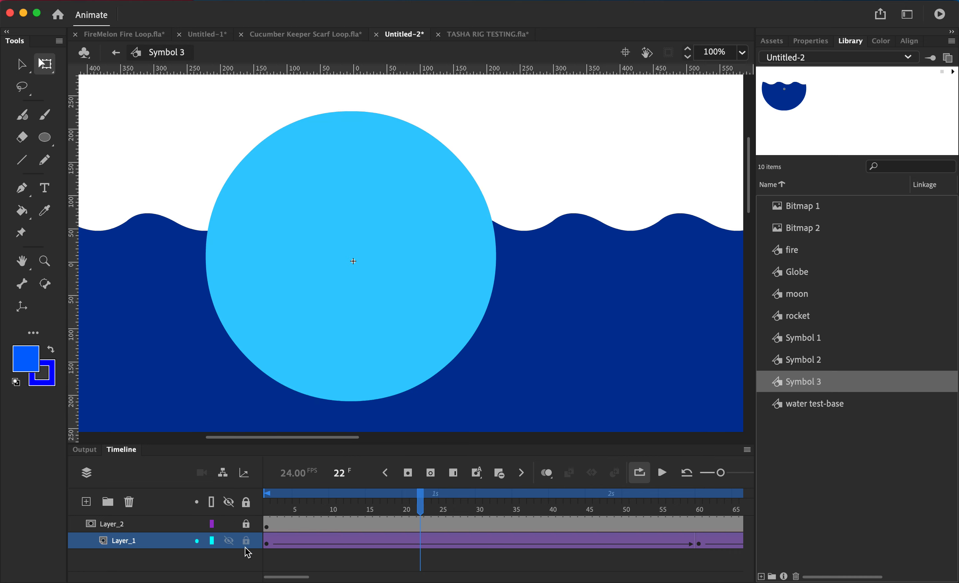
left_click(246, 542)
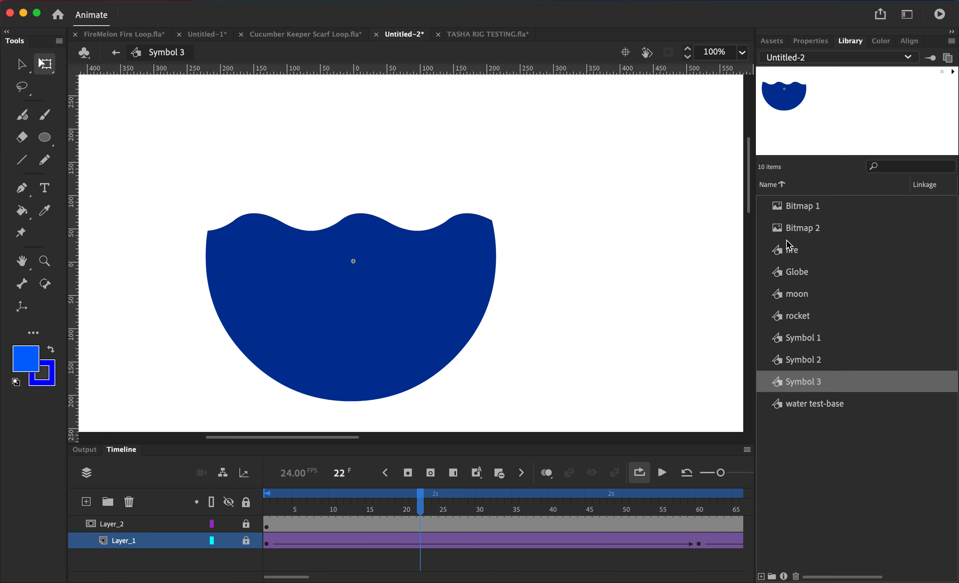
Open the Globe symbol for editing with both the blue circle and the world map in view
double_click(780, 273)
scroll(609, 284, "left", 15)
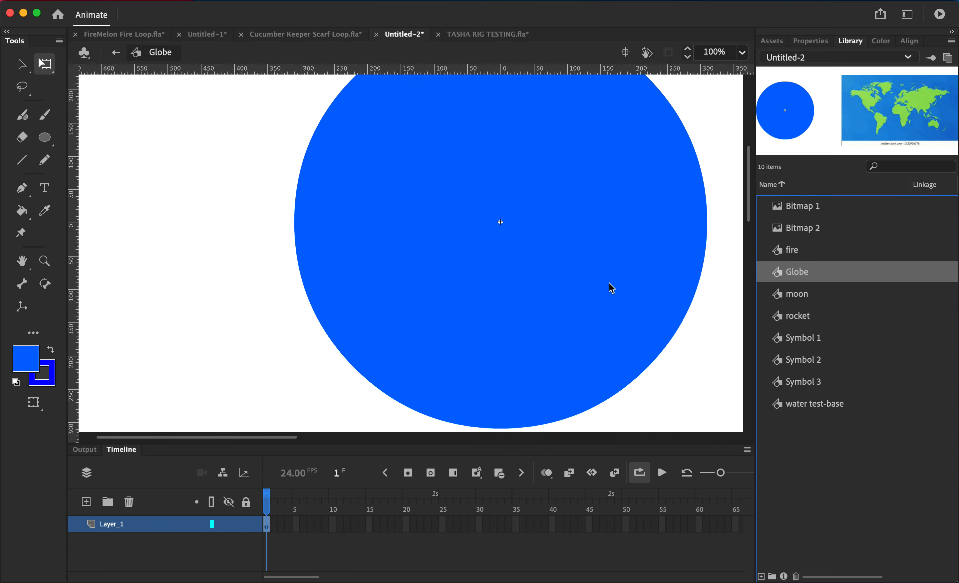
scroll(610, 283, "right", 5)
key("super+minus")
key("super+minus")
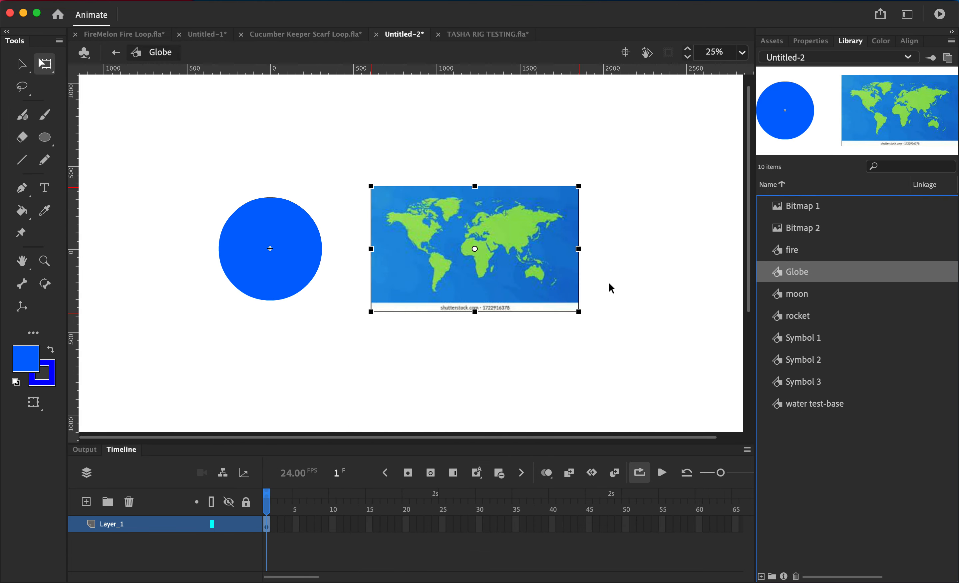
Move the blue circle off the symbol's registration point to a spot directly below it
left_click(268, 238)
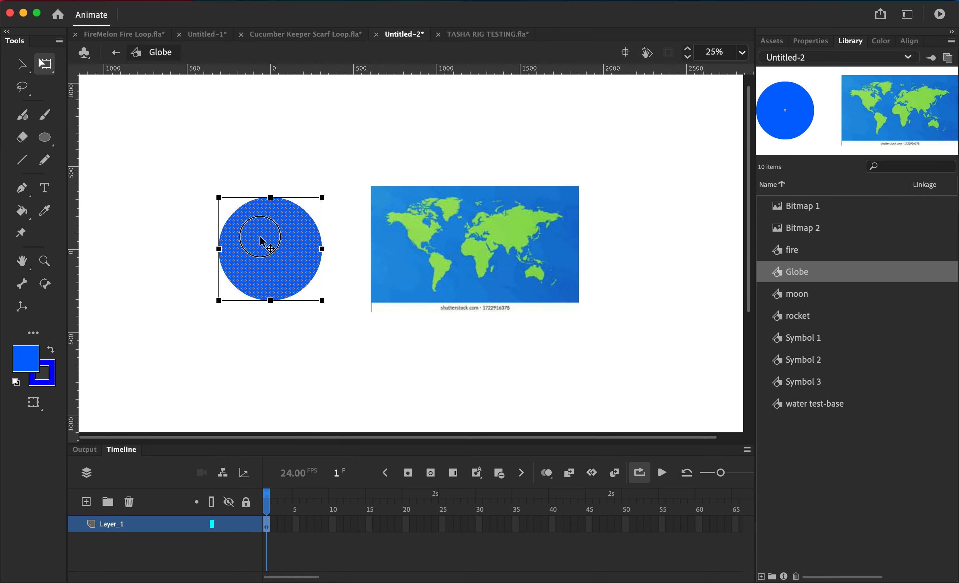
left_click_drag(260, 227, 177, 191)
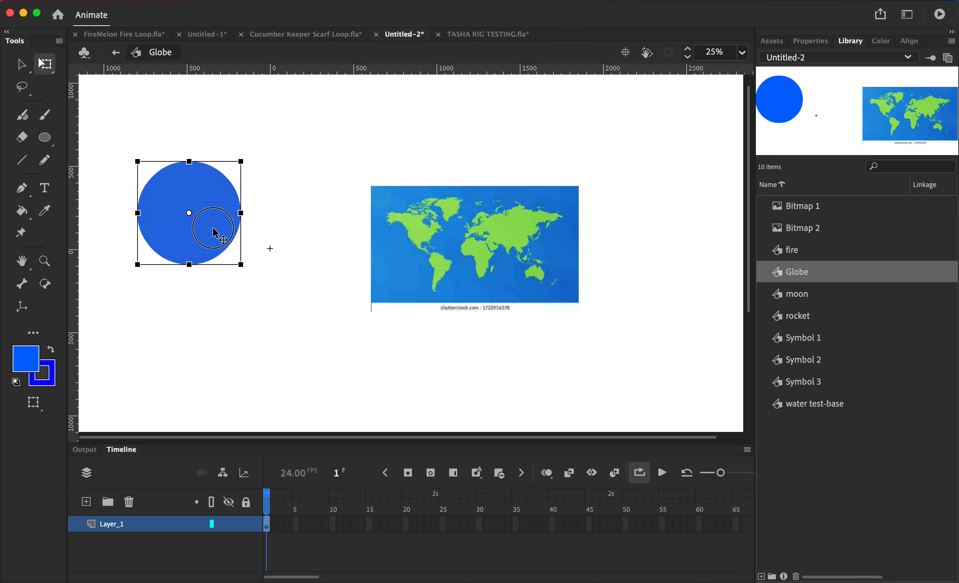
left_click_drag(215, 232, 296, 227)
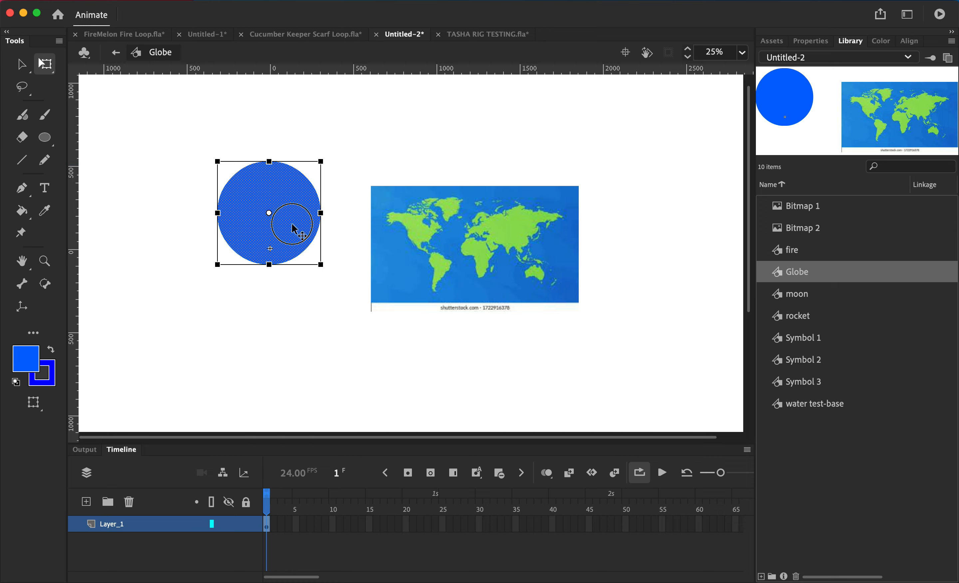
left_click_drag(294, 230, 294, 336)
Centre the blue circle horizontally and vertically relative to the stage
left_click(407, 220)
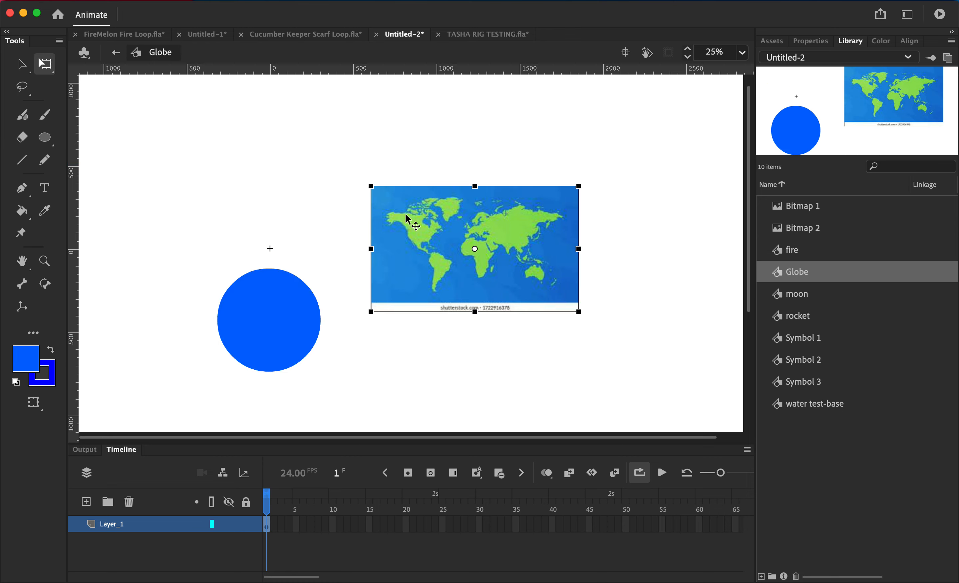
left_click(909, 41)
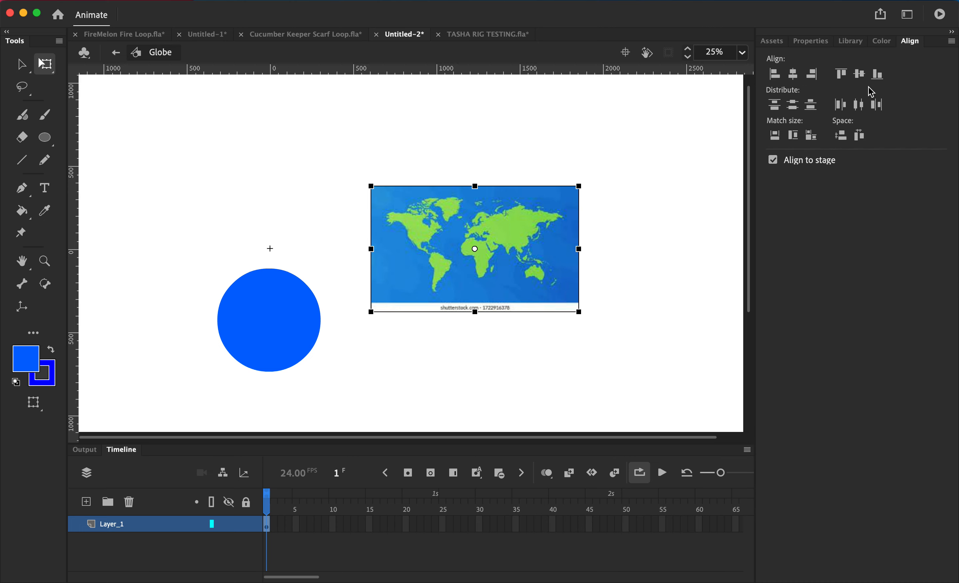
left_click(294, 338)
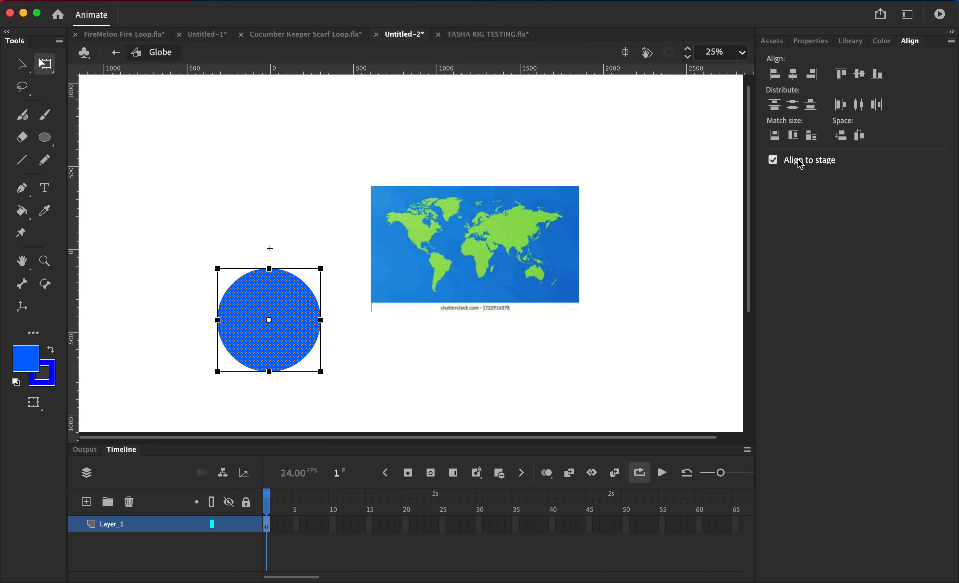
left_click(793, 79)
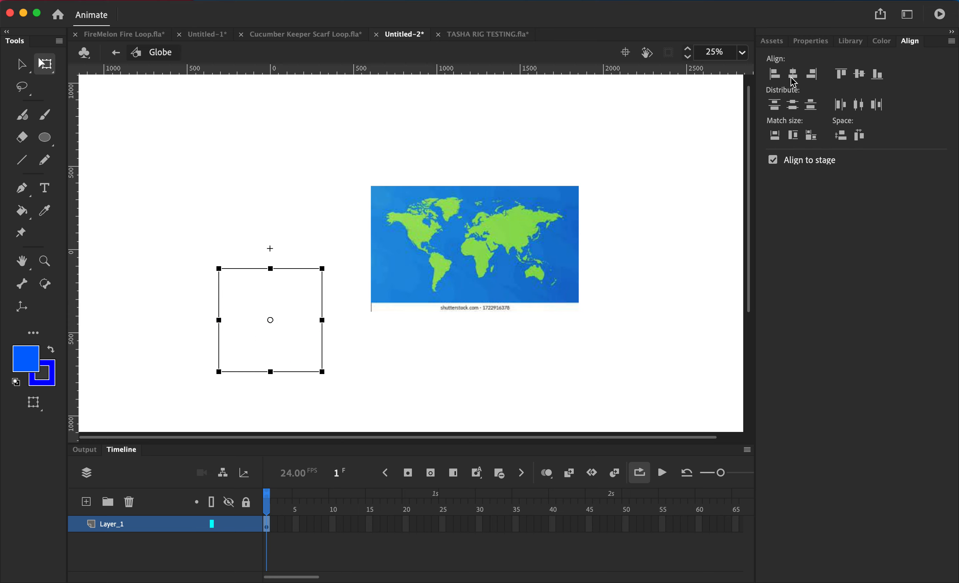
left_click(859, 77)
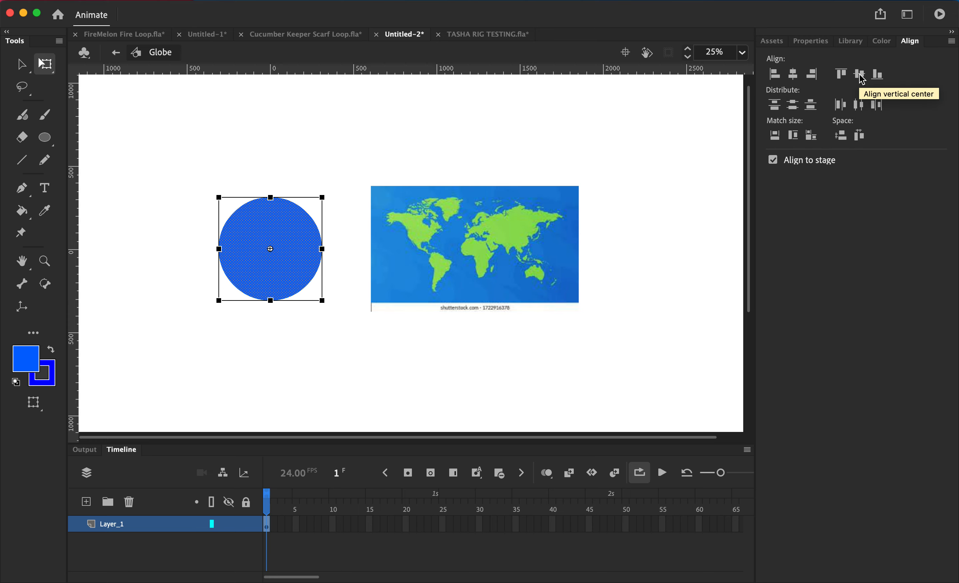
Trace the world map bitmap into vectors with color threshold 100, minimum area 8 pixels, and normal corner threshold and curve fit
left_click(370, 159)
left_click(486, 241)
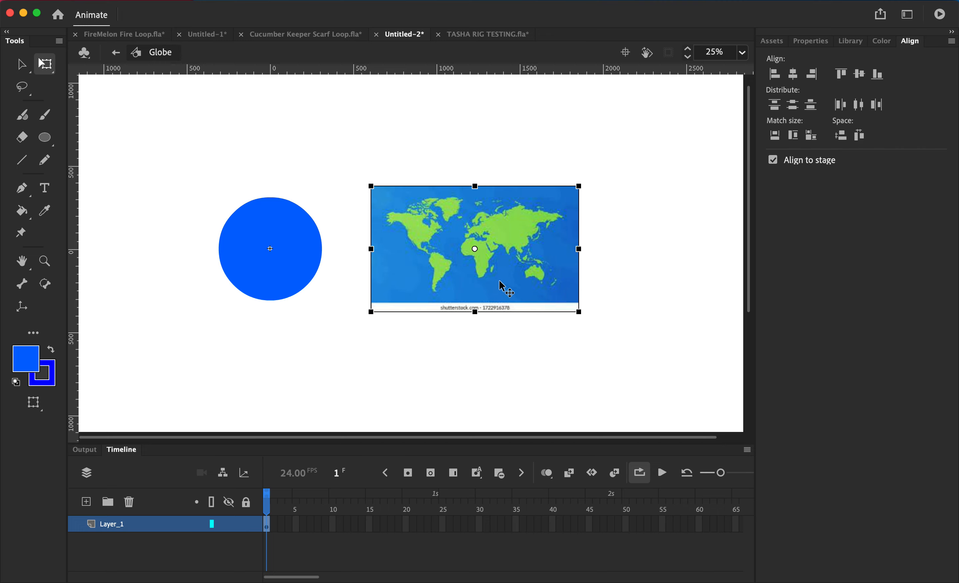
mouse_move(501, 283)
left_mouse_down()
mouse_move(490, 297)
mouse_move(490, 289)
left_mouse_up()
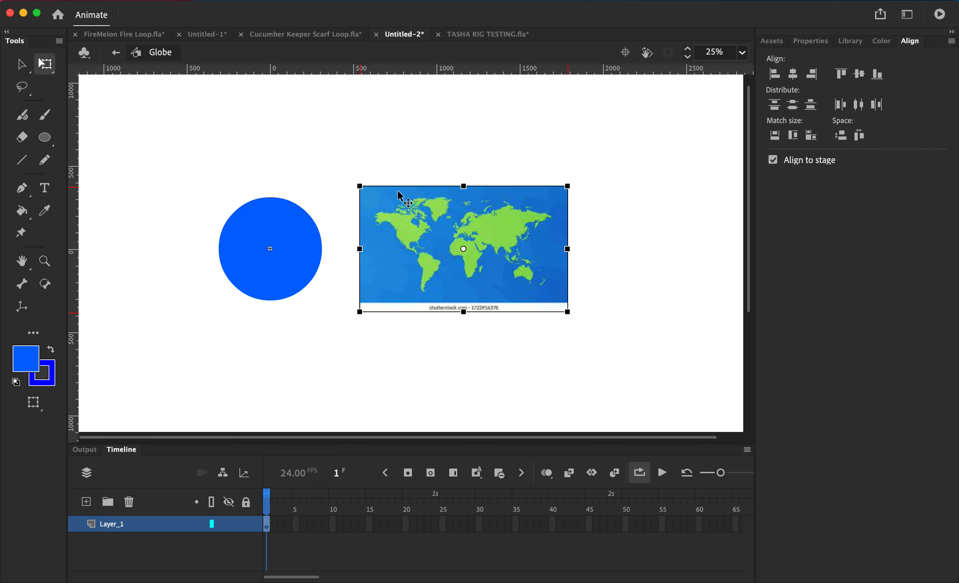
left_click(244, 4)
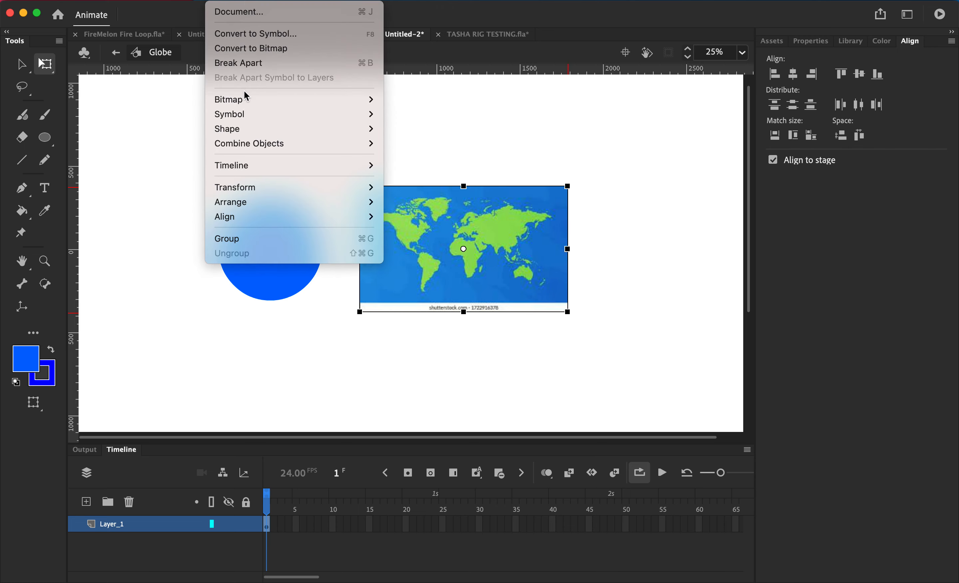
mouse_move(247, 105)
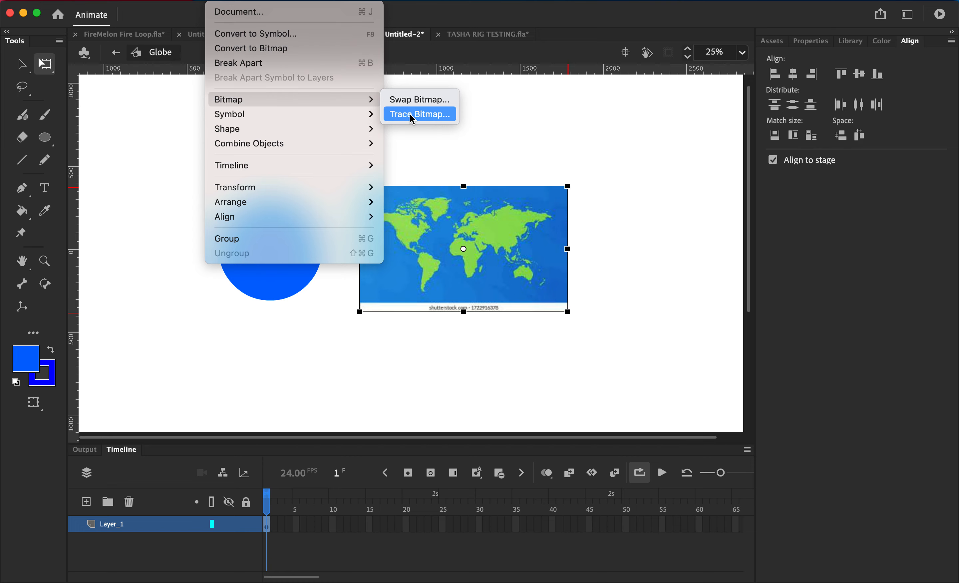
left_click(410, 115)
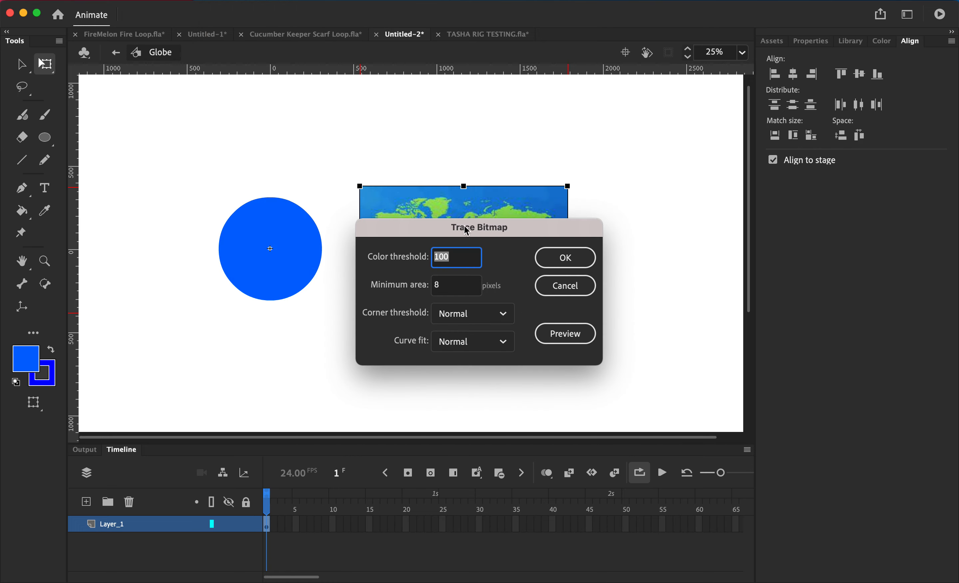
mouse_move(519, 231)
left_mouse_down()
mouse_move(525, 130)
mouse_move(544, 133)
left_mouse_up()
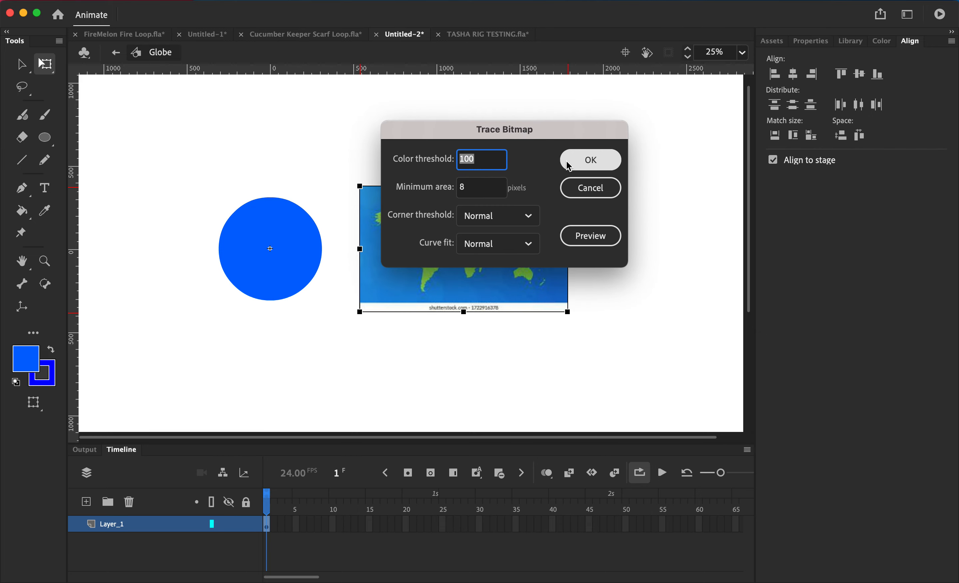
left_click(585, 161)
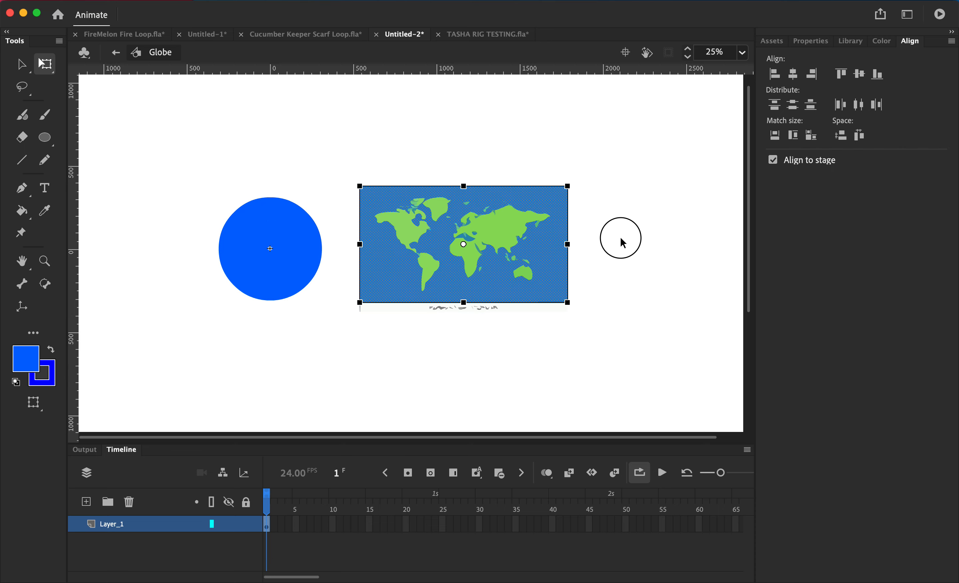
Delete the watermark strip along the bottom edge of the traced world map
left_click(621, 238)
mouse_move(350, 300)
left_mouse_down()
mouse_move(518, 341)
mouse_move(595, 346)
left_mouse_up()
key("Delete")
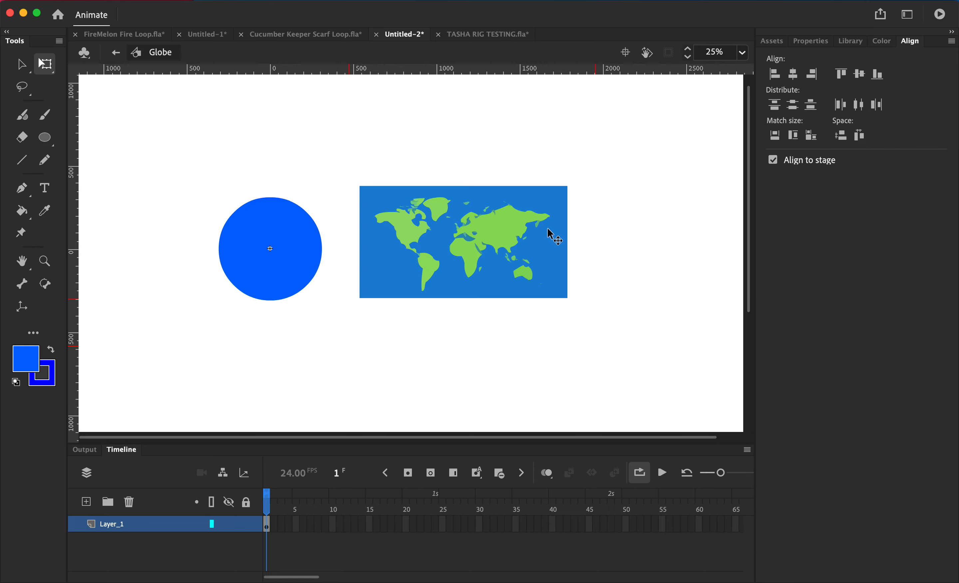
Enlarge the traced map so it is taller than the blue circle and place it just to the circle's right
left_click_drag(338, 178, 593, 340)
left_click_drag(516, 278, 487, 284)
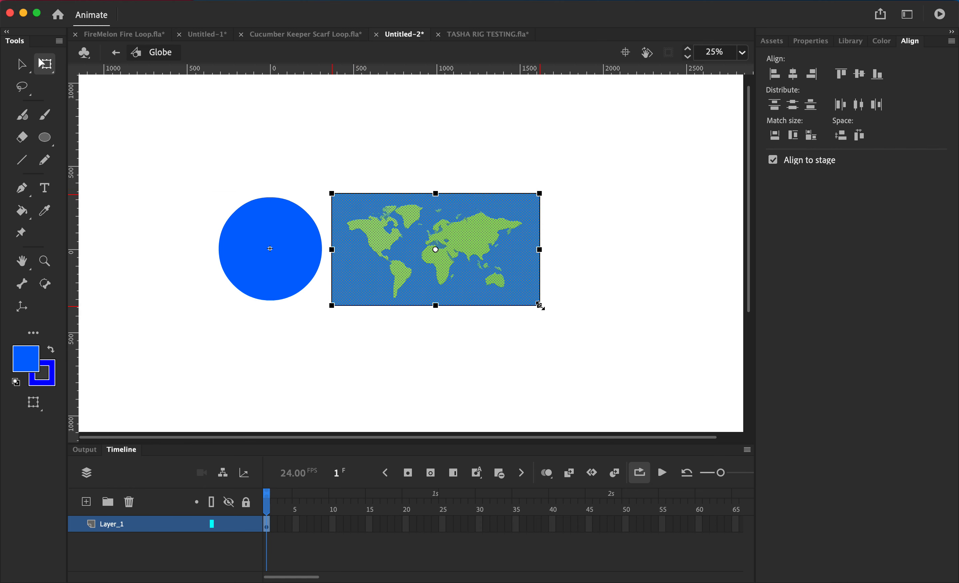
left_click_drag(540, 306, 550, 312)
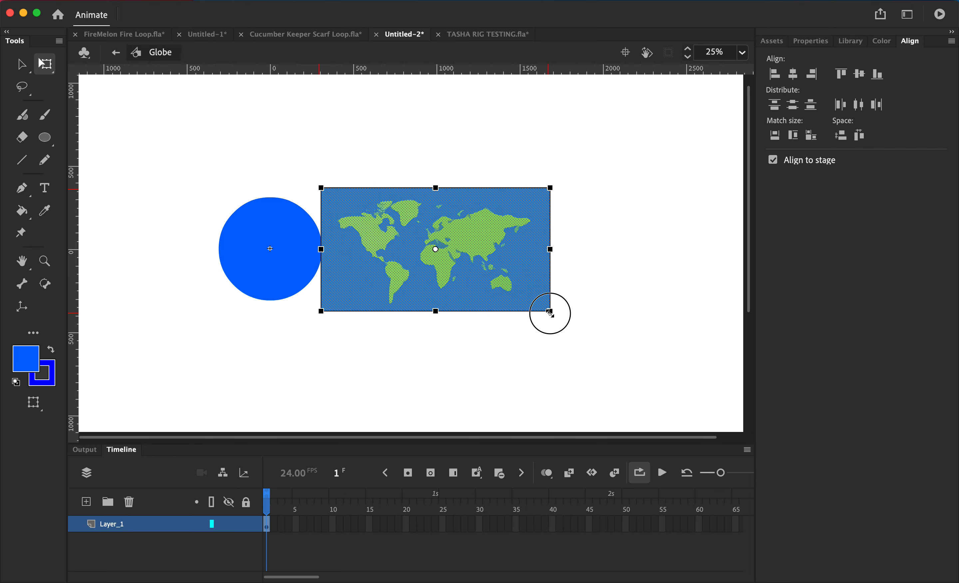
left_click_drag(499, 276, 510, 272)
scroll(593, 254, "right", 3)
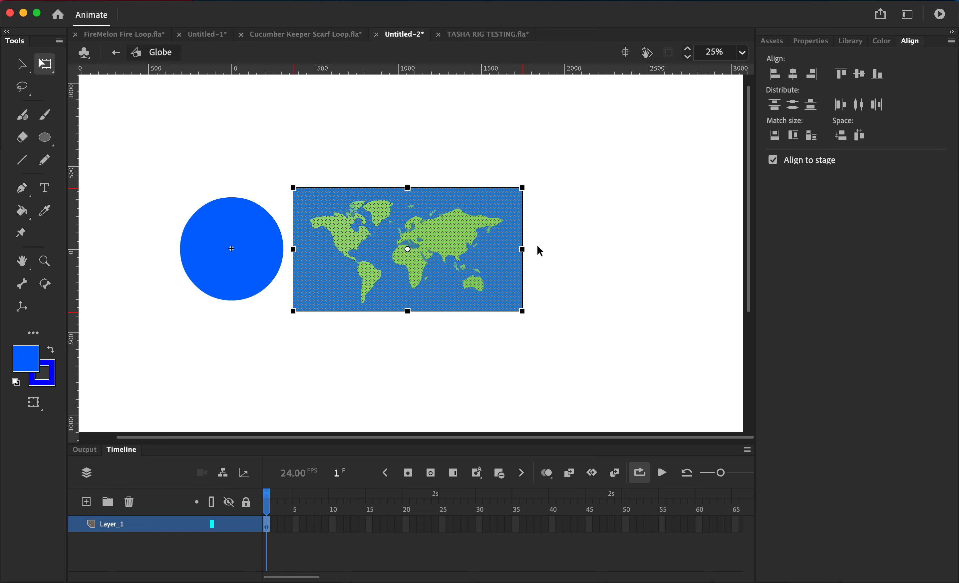
Duplicate the whole traced map and place the copy against the original's right edge, forming one continuous strip
left_click(469, 153)
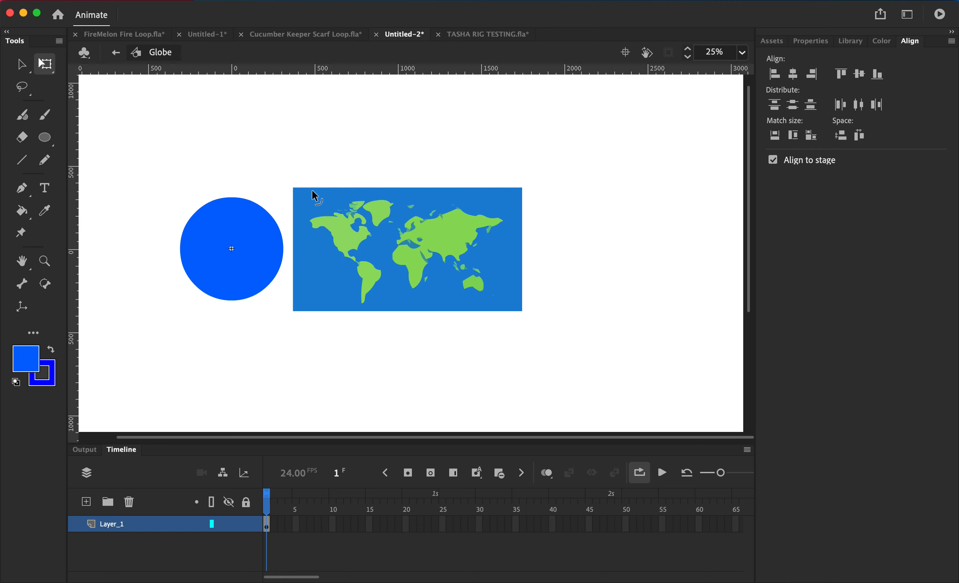
left_click(287, 182)
left_click_drag(287, 181, 544, 334)
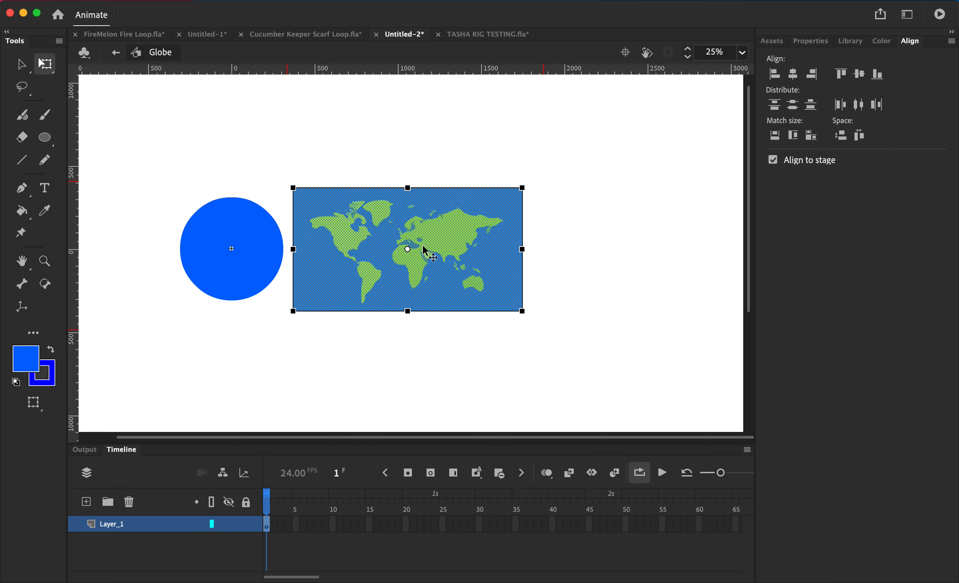
left_click_drag(425, 249, 651, 252)
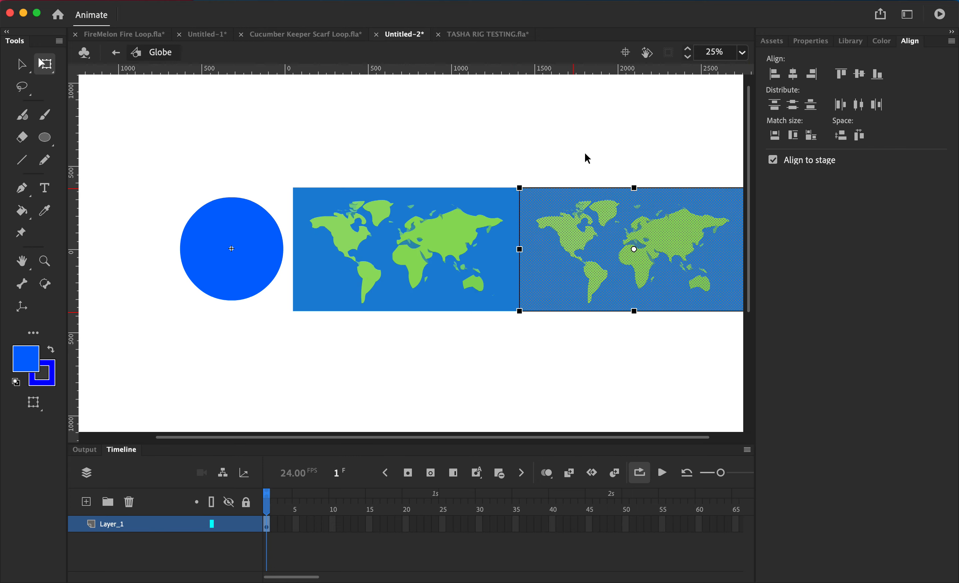
Convert the complete strip of two world maps, without the circle, into a graphic symbol named Map
left_click_drag(566, 150, 511, 207)
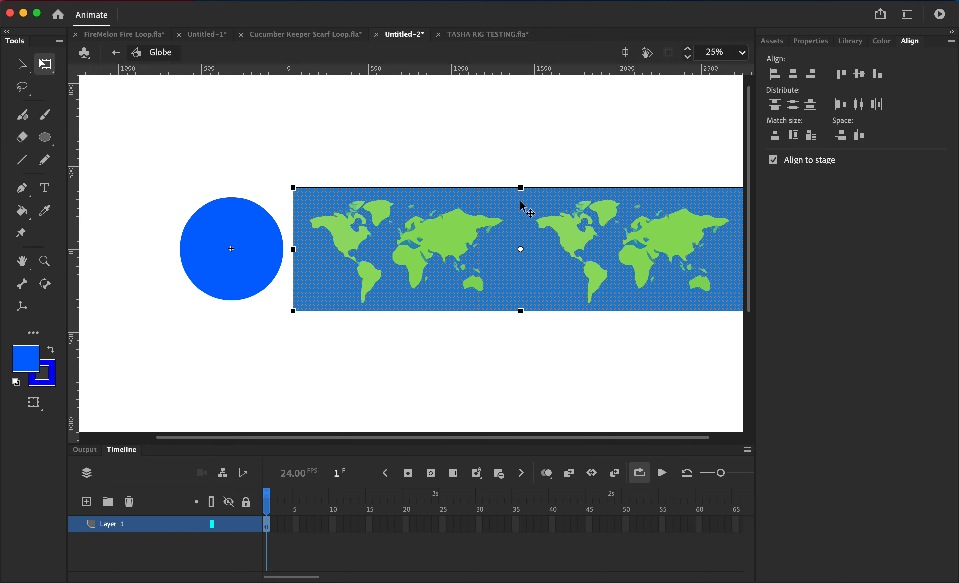
left_click_drag(282, 162, 348, 188)
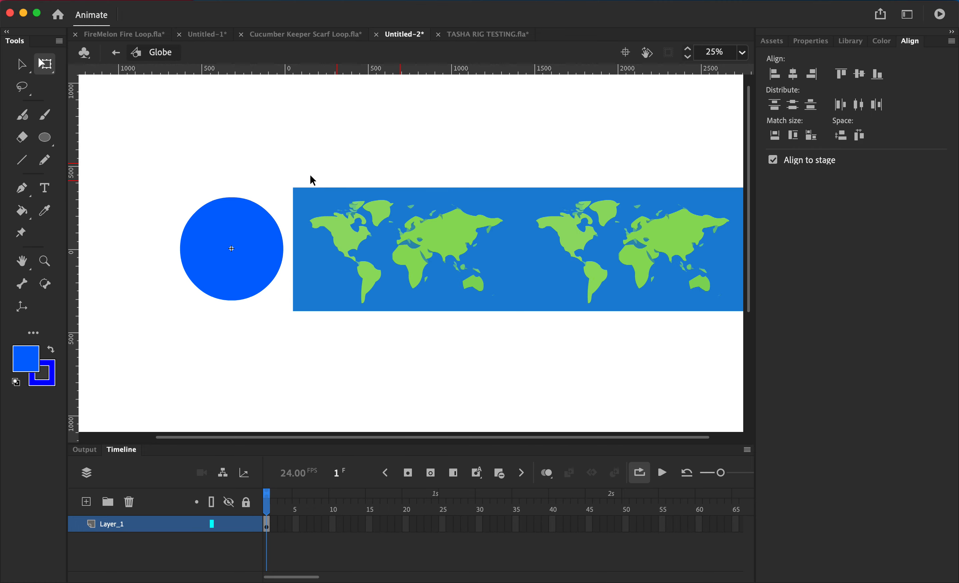
left_click_drag(290, 177, 775, 355)
scroll(695, 363, "right", 2)
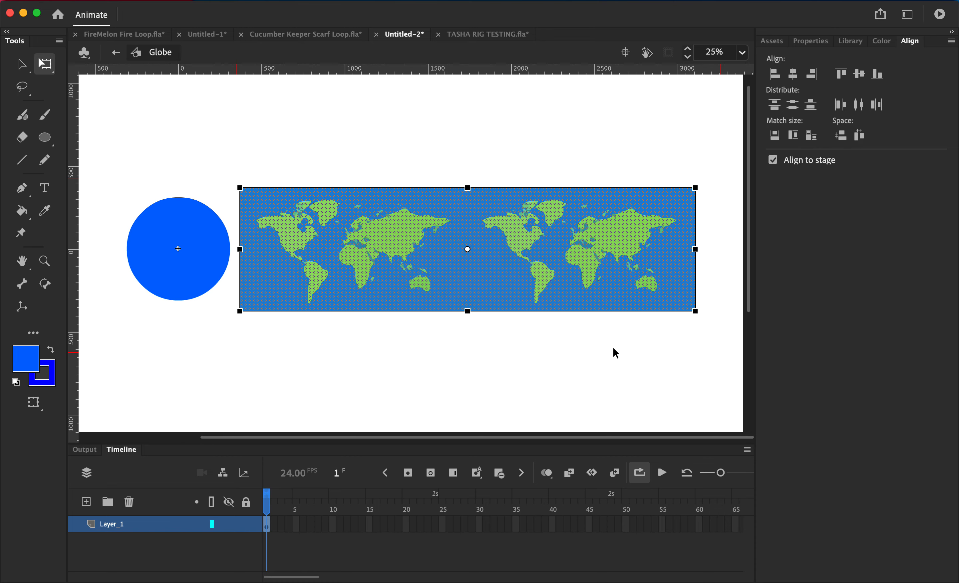
key("F6")
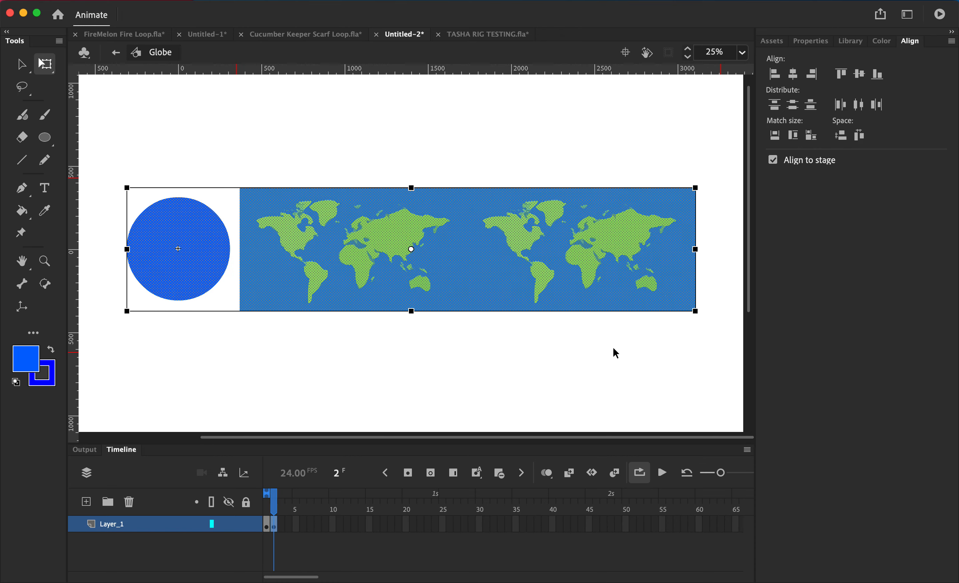
key("super+z")
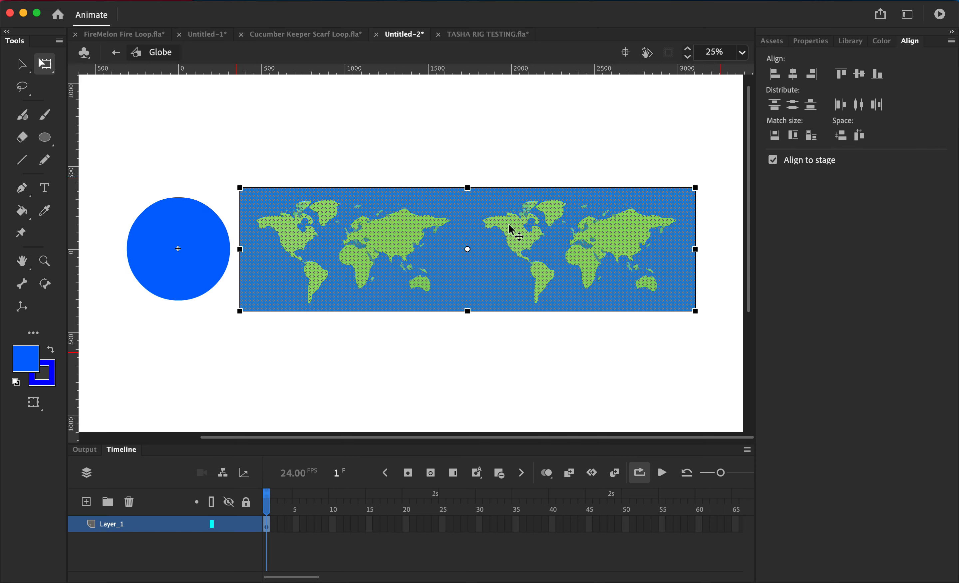
key("F8")
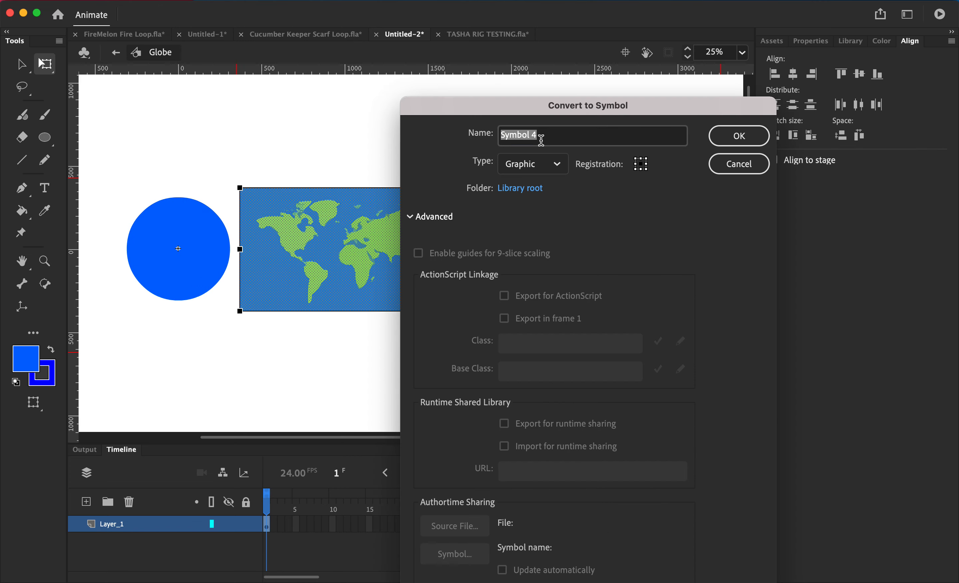
type("Map")
key("Return")
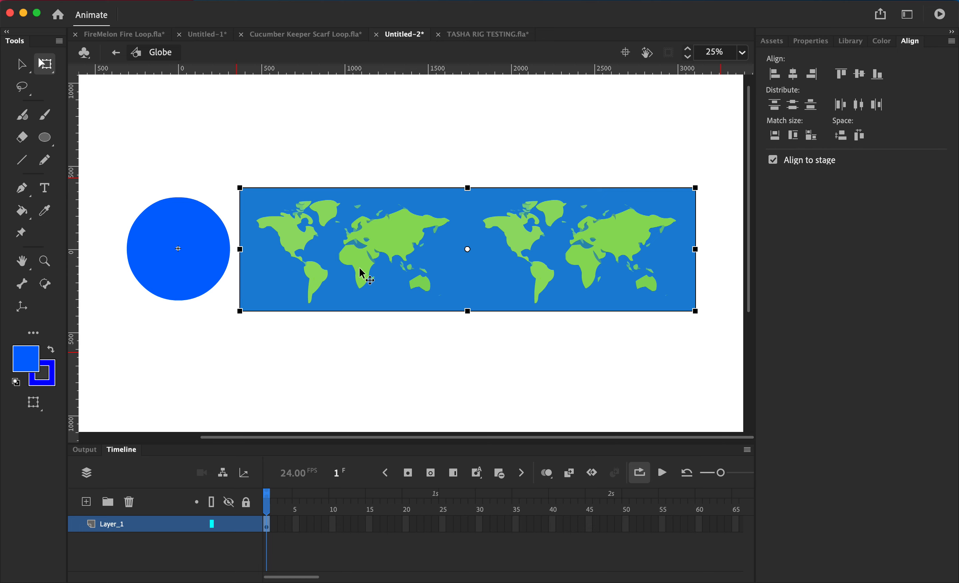
Delete the Map instance from the circle's layer and add a new layer above it
key("Delete")
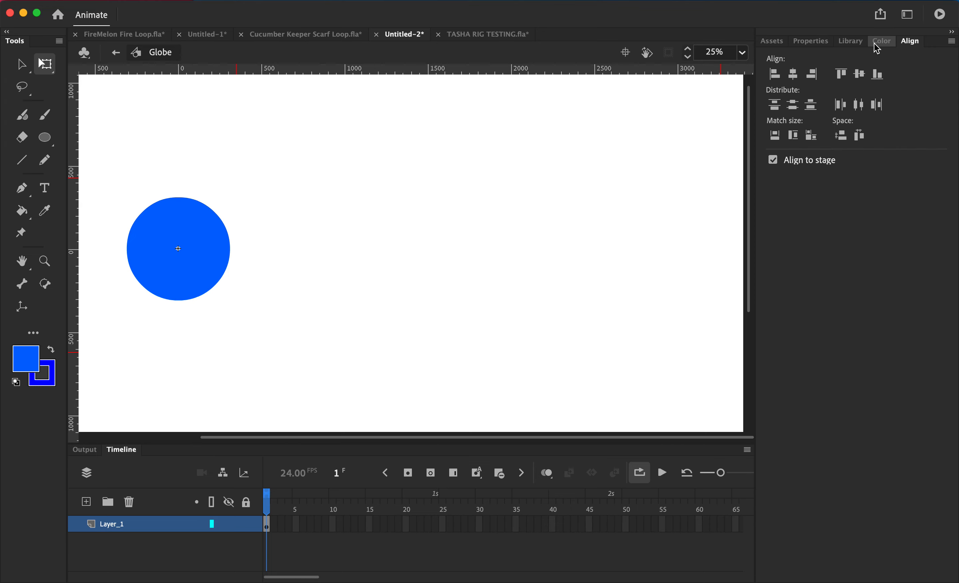
left_click(861, 46)
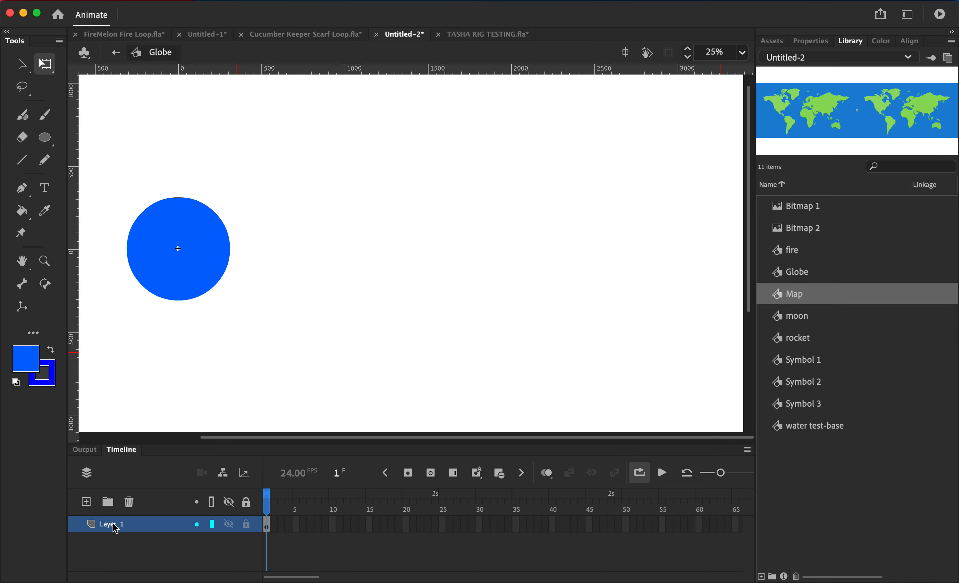
left_click(86, 502)
Rename the circle's layer as mask_idn
double_click(105, 540)
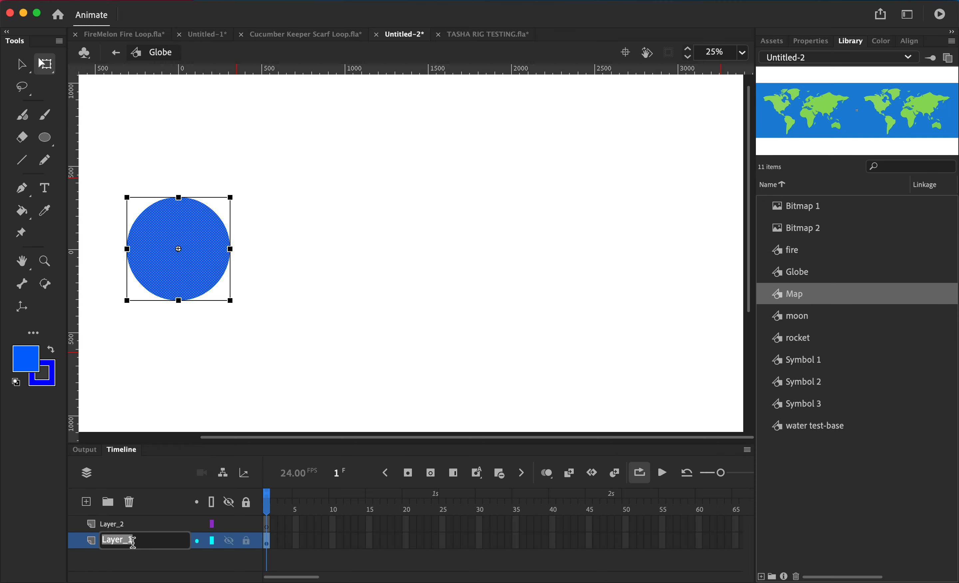
type("mask_idn")
key("Return")
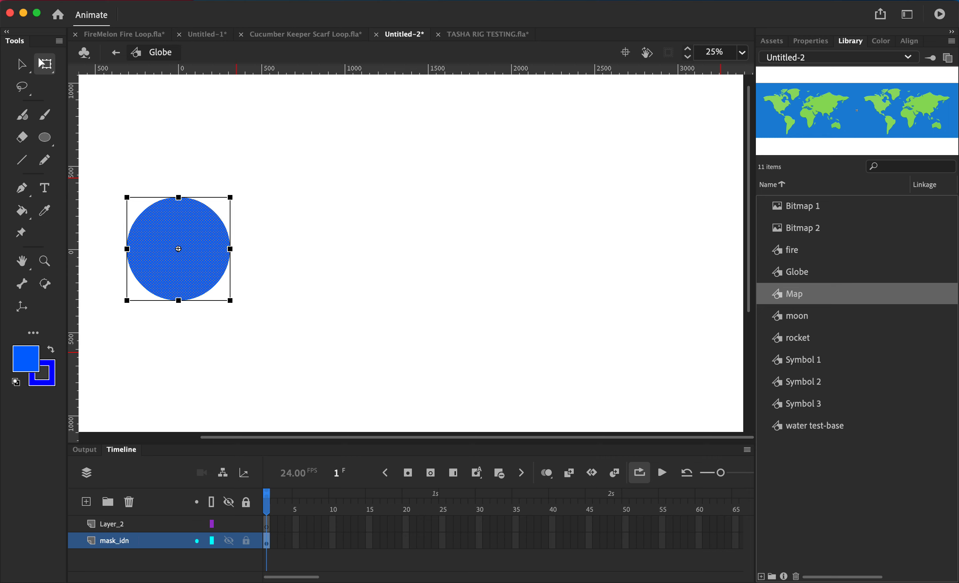
Rename the new empty layer as map and move it below the mask_idn layer
left_click(114, 525)
double_click(113, 524)
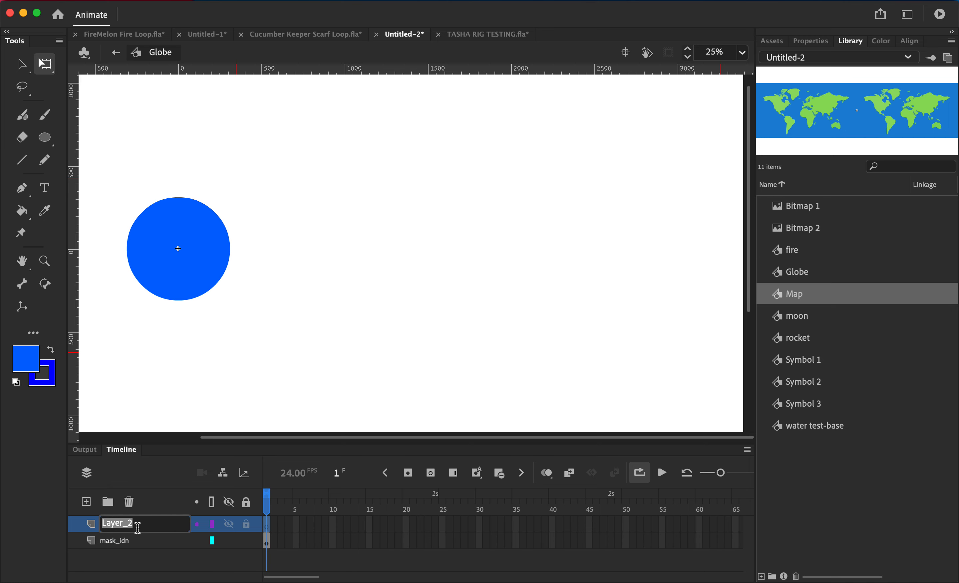
type("map")
key("Return")
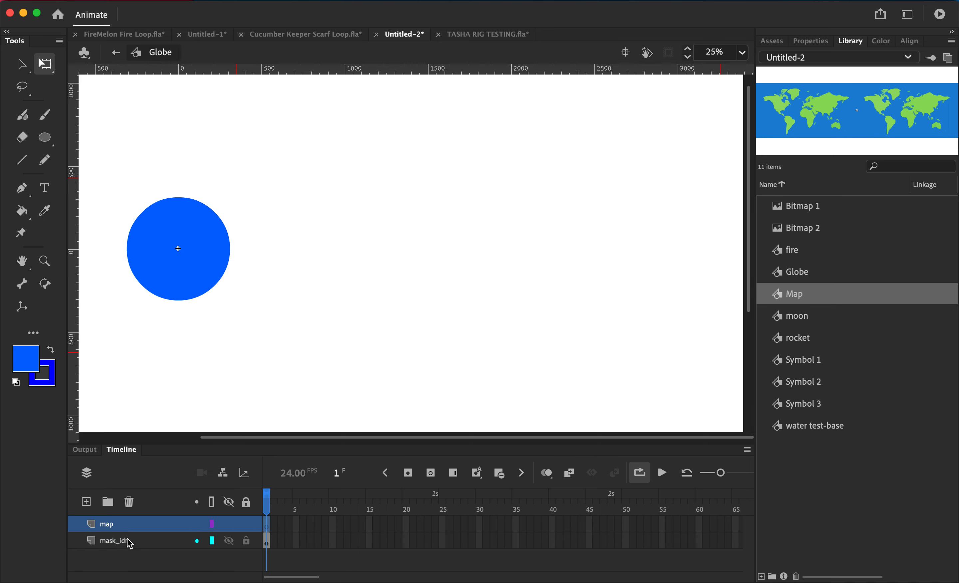
left_click(137, 526)
left_click_drag(135, 524, 138, 548)
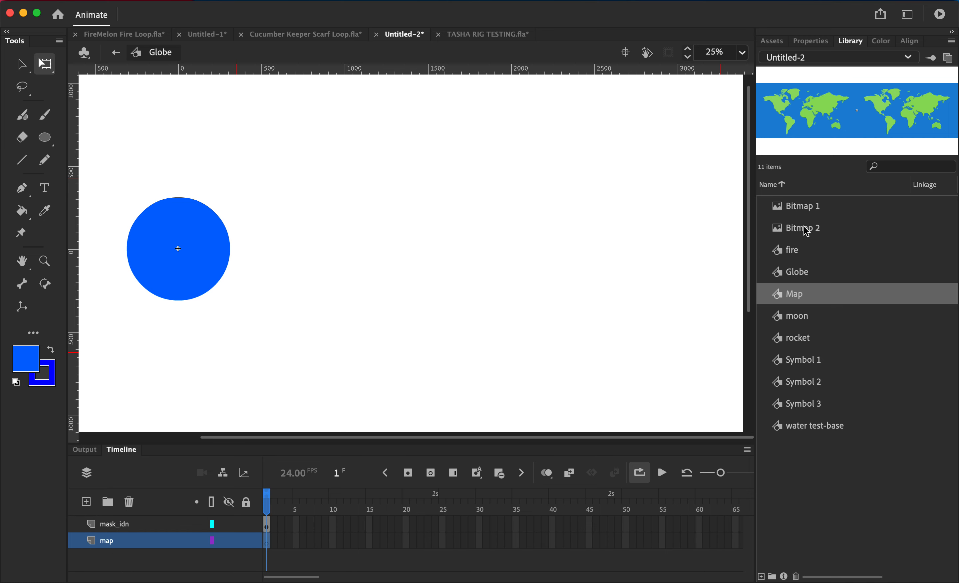
Place the Map symbol on the map layer behind the circle, with the strip's left end extending slightly past the circle's left edge
left_click_drag(795, 300, 646, 280)
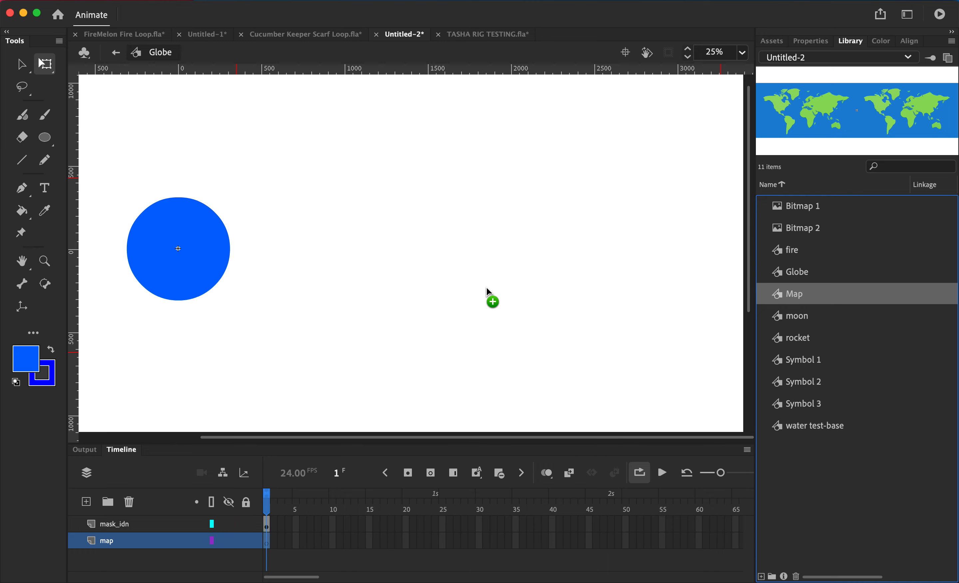
left_click_drag(426, 283, 286, 248)
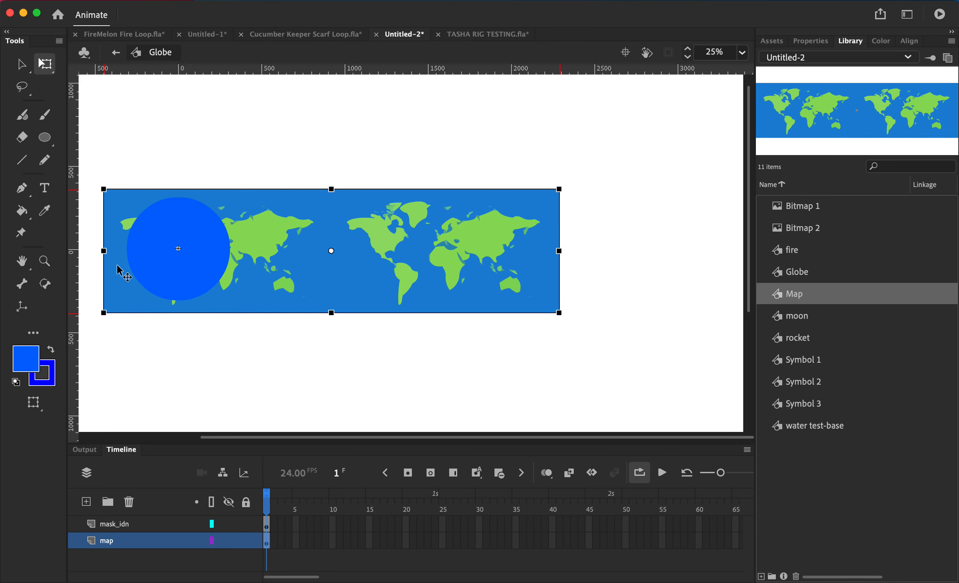
left_click(45, 261)
left_click_drag(114, 211, 252, 292)
scroll(100, 151, "left", 3)
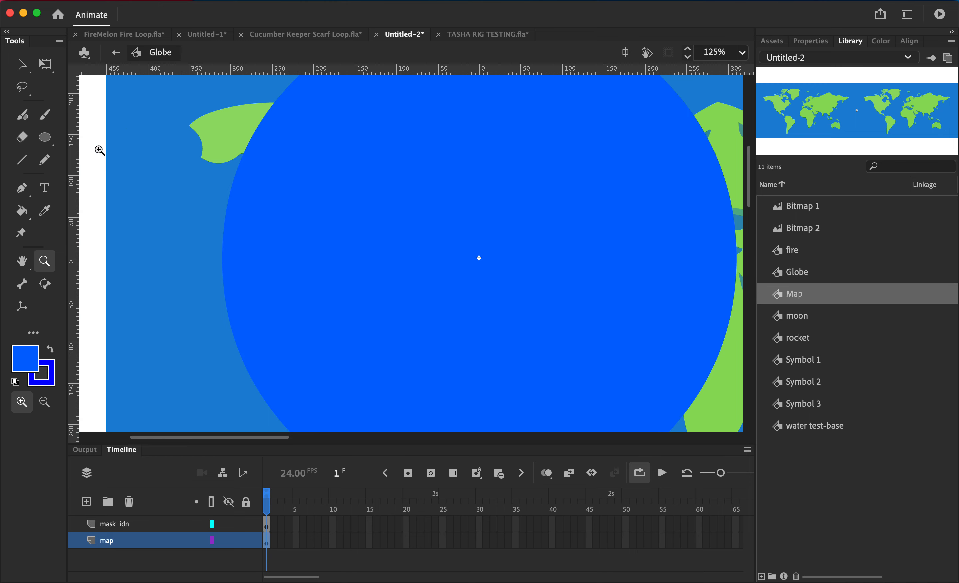
left_click(22, 65)
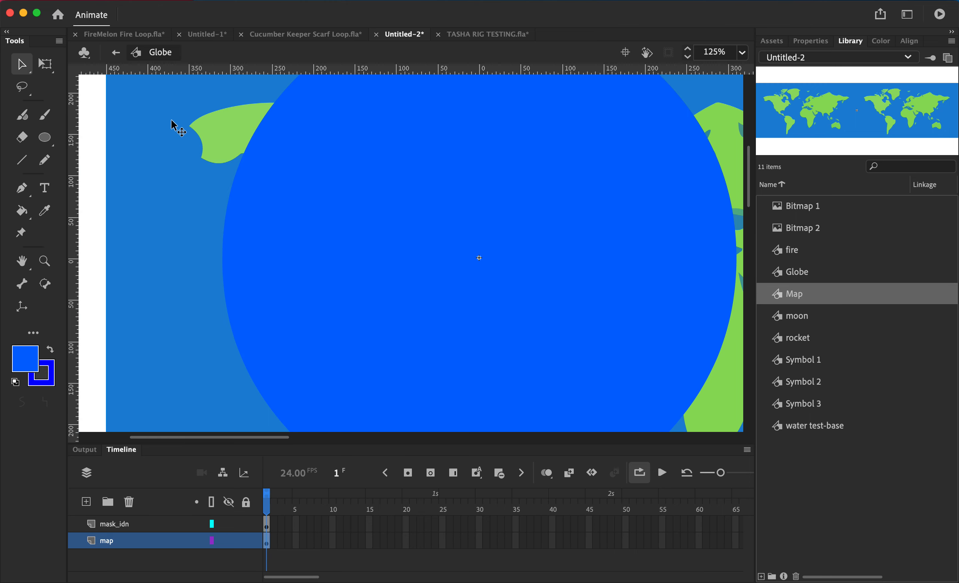
left_click_drag(173, 125, 167, 122)
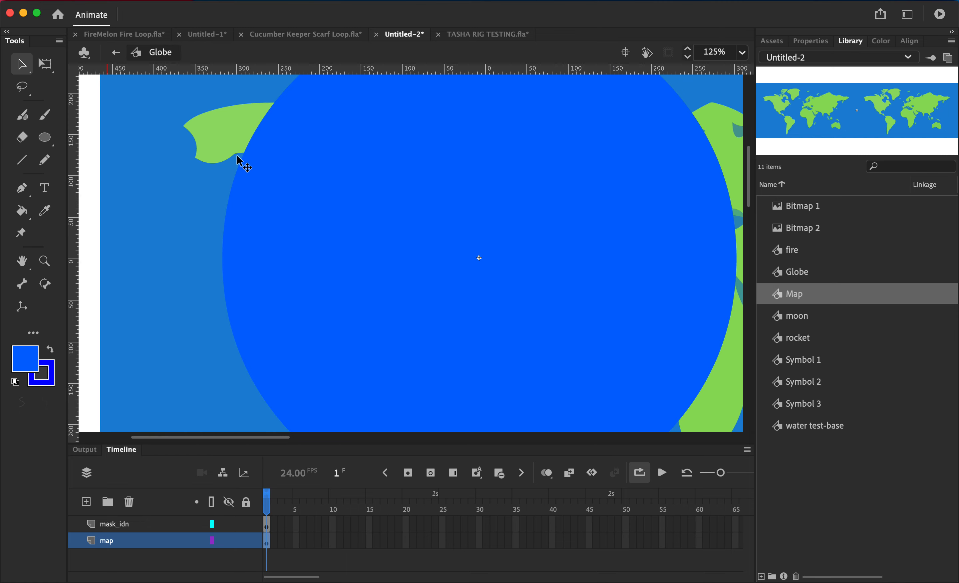
left_click_drag(156, 174, 166, 175)
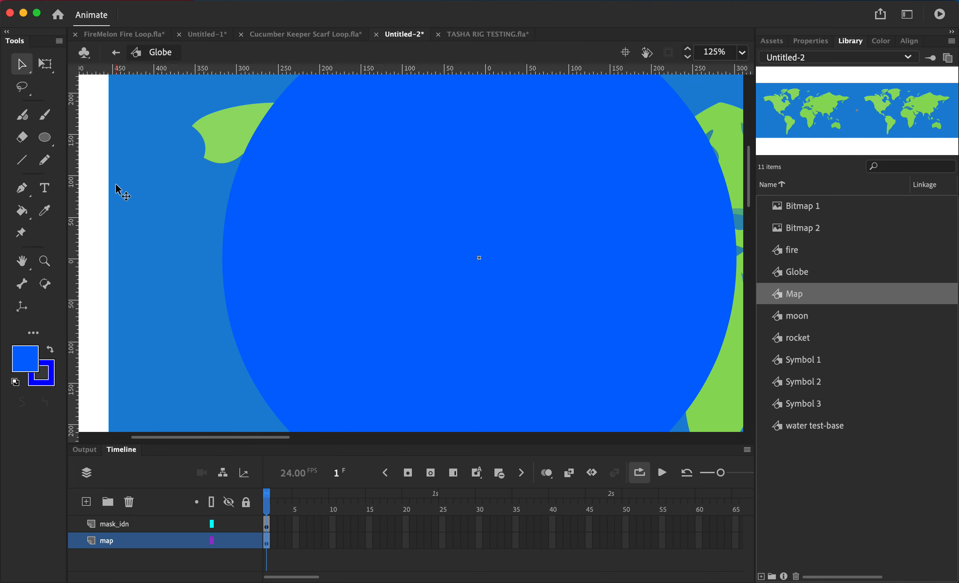
Extend both the mask_idn and map layers to frame 120
key("super+minus")
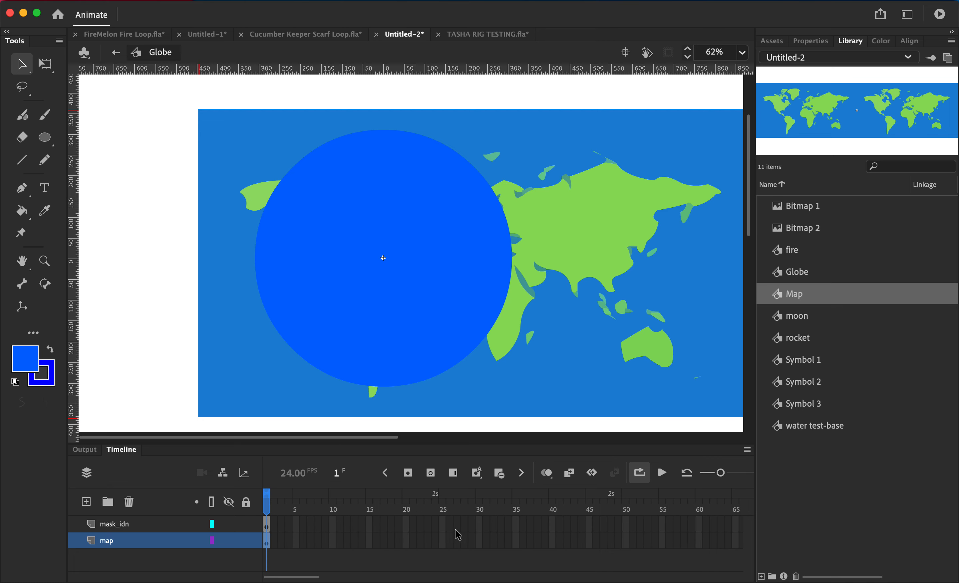
scroll(596, 529, "right", 10)
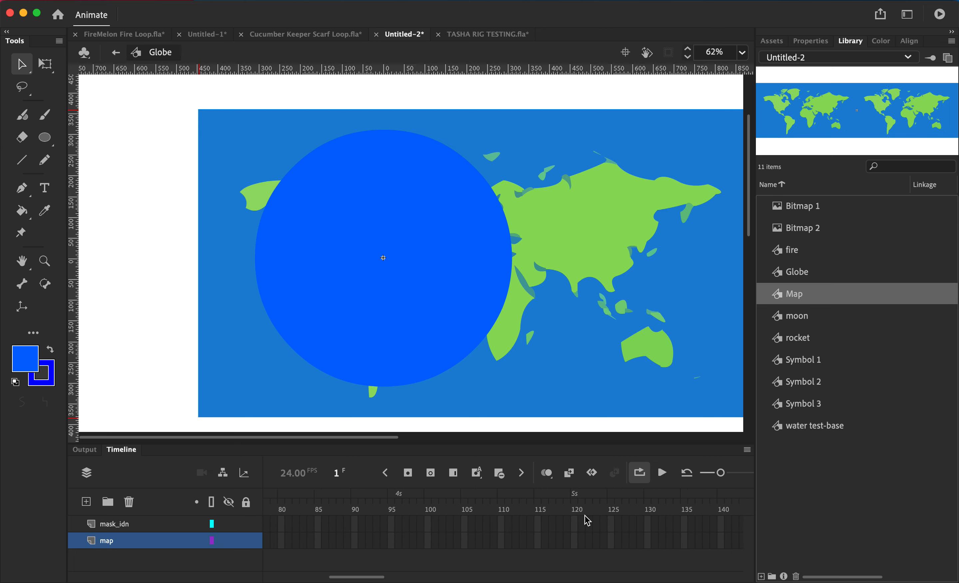
left_click(574, 524)
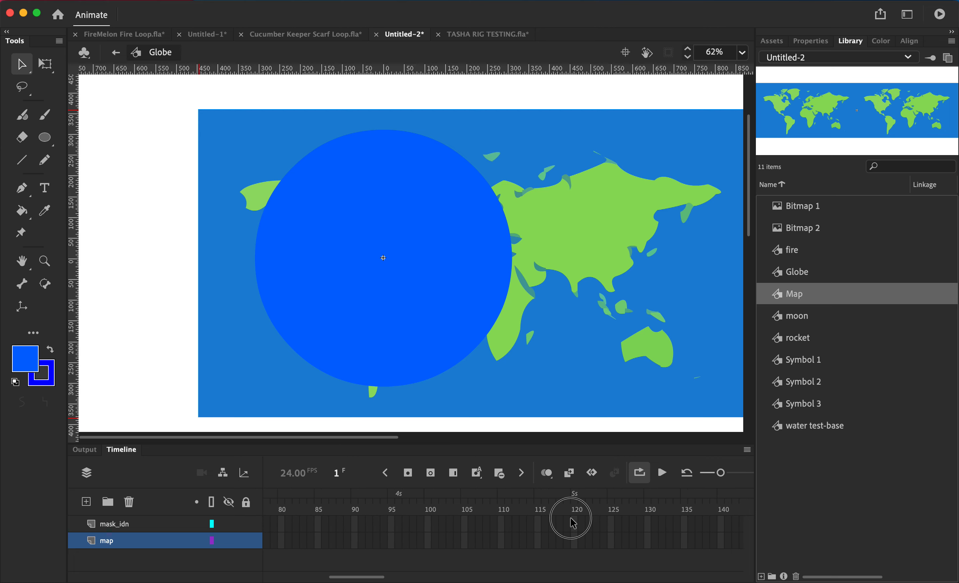
left_click(575, 544, "shift")
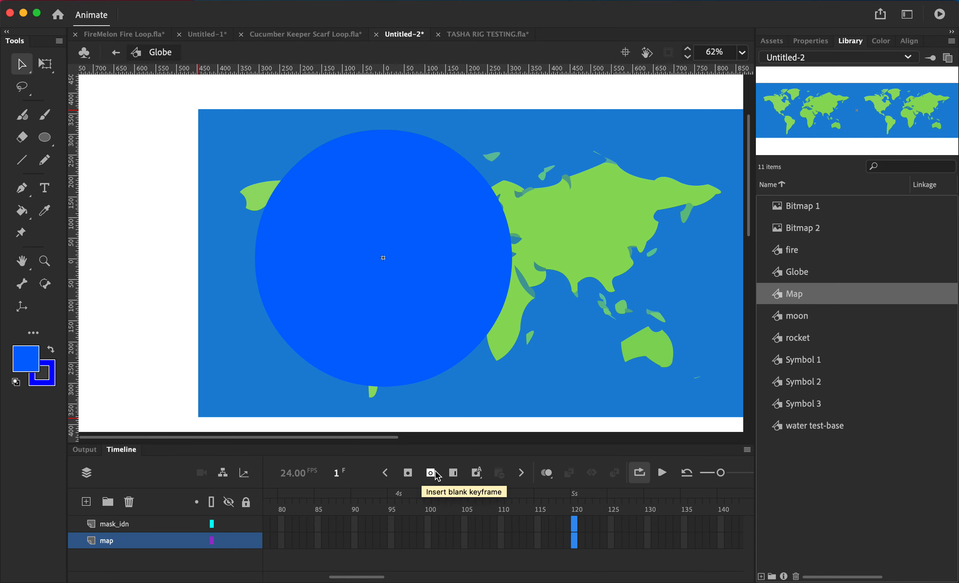
left_click(452, 473)
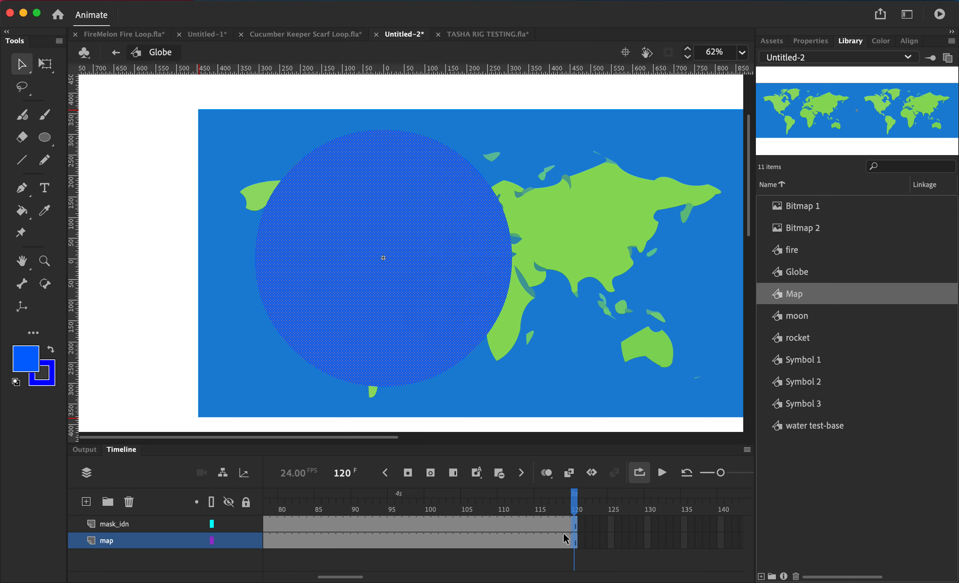
Add a keyframe at frame 120 on the map layer and shift the strip left until its second map matches the first map's starting position
left_click(571, 539)
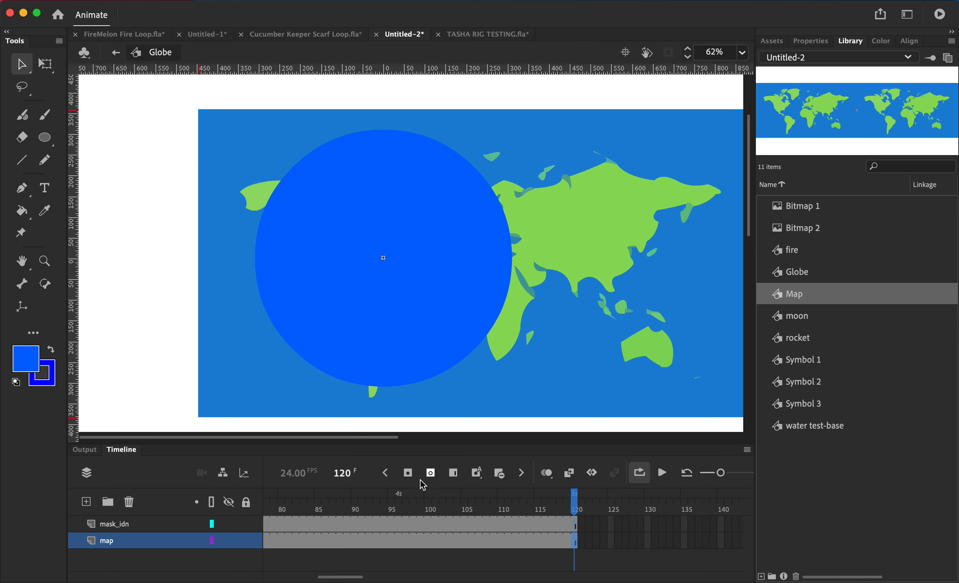
left_click(407, 473)
left_click_drag(675, 300, 497, 313)
key("super+z")
left_click_drag(620, 261, 514, 261)
left_click_drag(645, 250, 550, 259)
left_click_drag(680, 232, 554, 244)
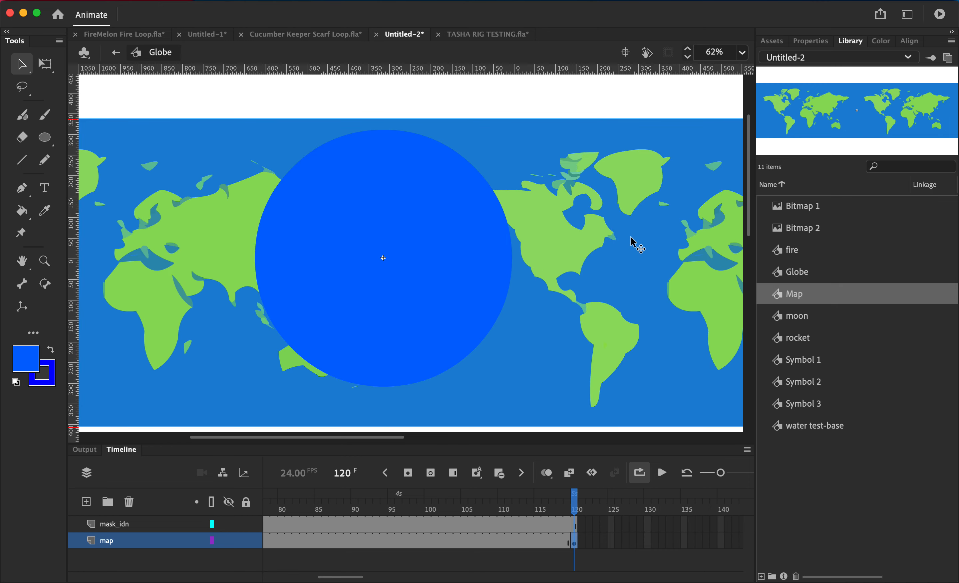
key("super+z")
left_click_drag(629, 239, 510, 246)
left_click_drag(659, 236, 567, 232)
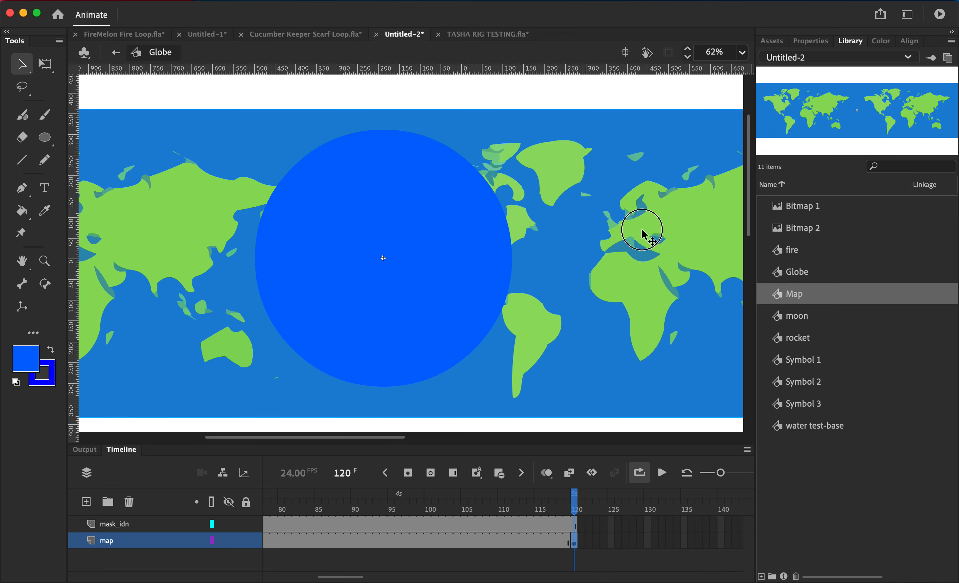
left_click_drag(642, 231, 545, 240)
mouse_move(618, 236)
left_mouse_down()
mouse_move(573, 235)
mouse_move(605, 237)
left_mouse_up()
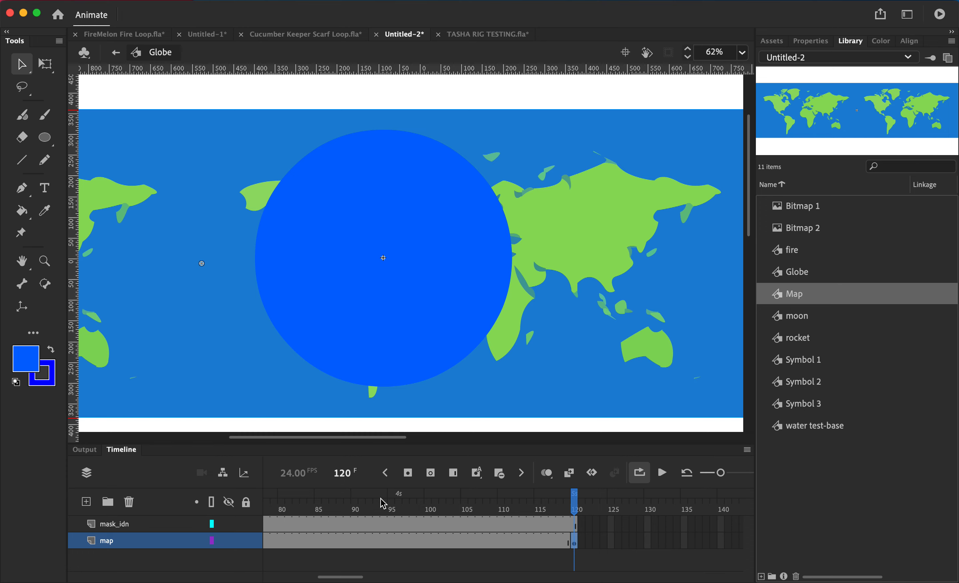
Create a classic tween between the map layer's two keyframes and scrub through the frames to preview the motion
left_click(375, 542)
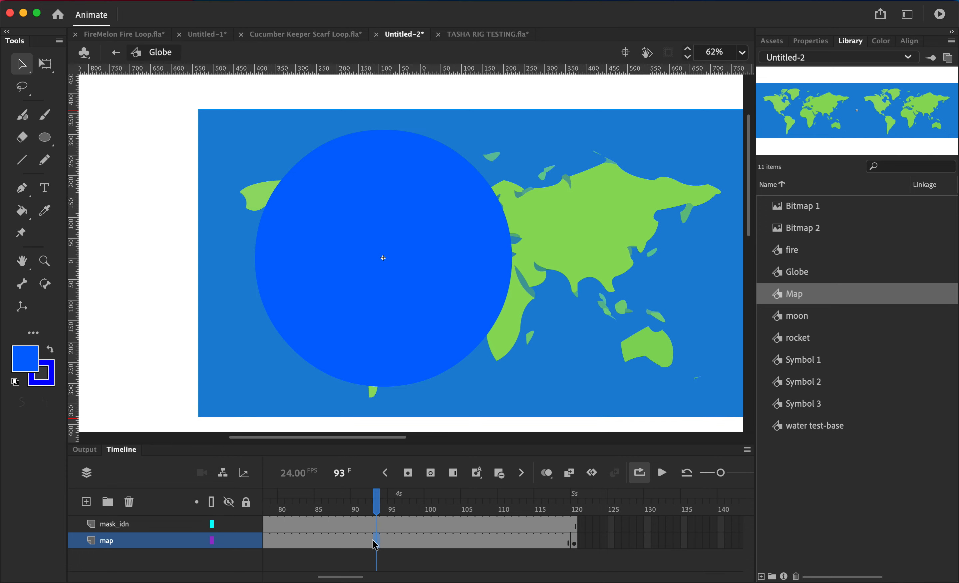
right_click(372, 542)
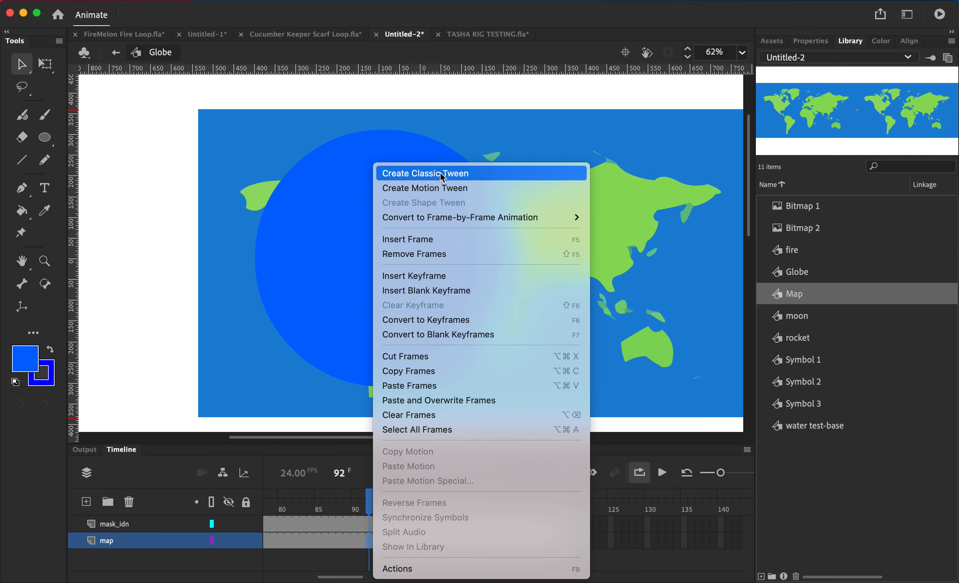
left_click(423, 178)
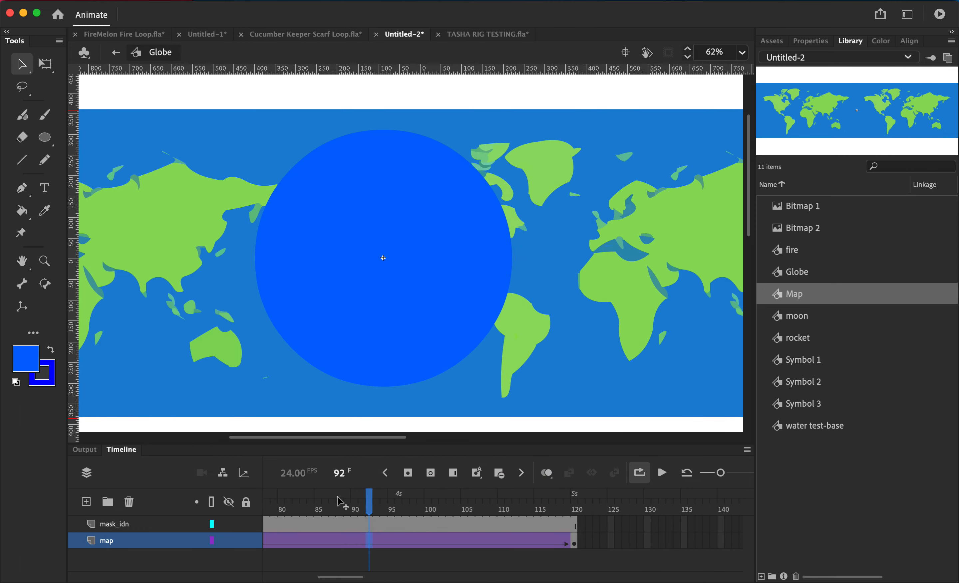
left_click(364, 505)
left_click_drag(364, 505, 758, 521)
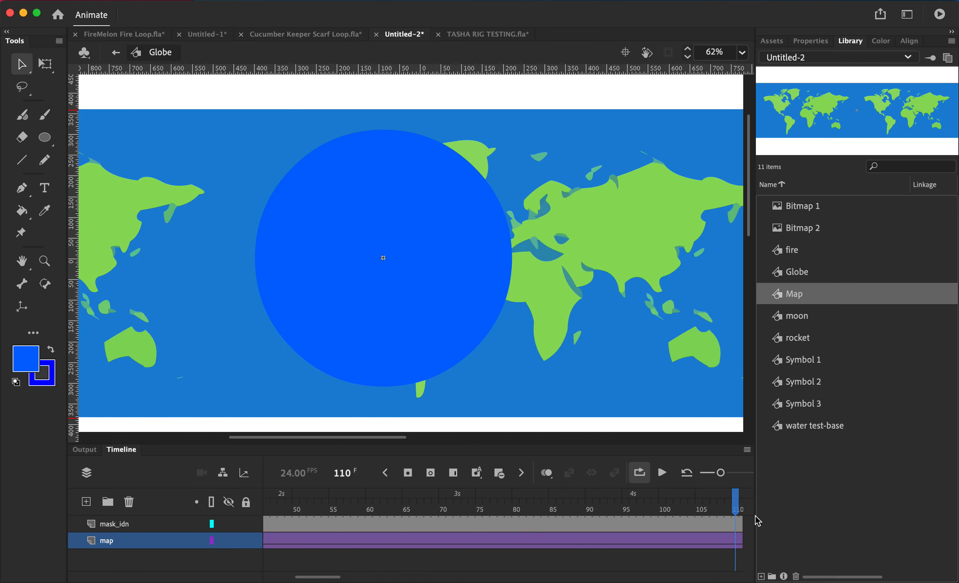
Convert the mask_idn layer into a mask for the map layer so the circle clips the map strip
left_click(157, 525)
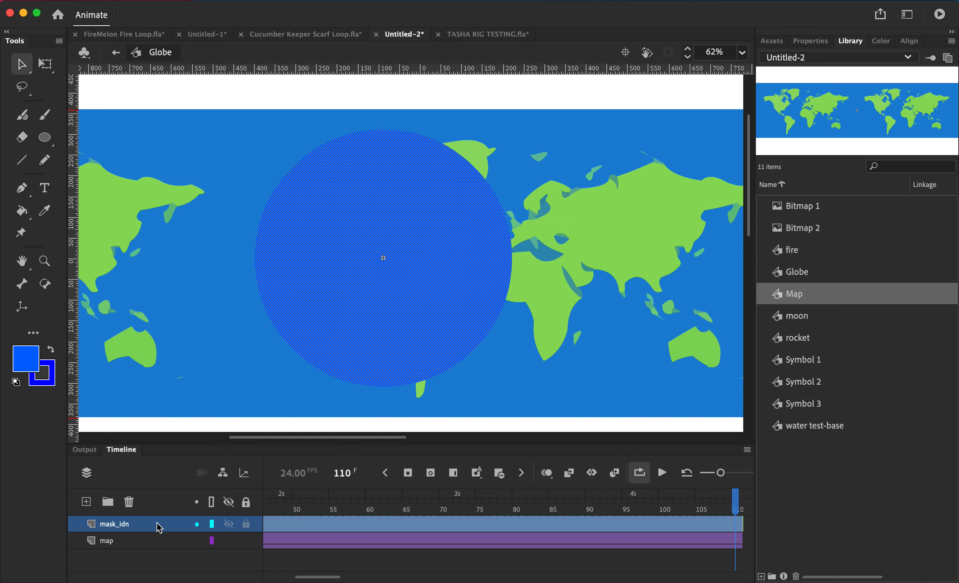
double_click(155, 523)
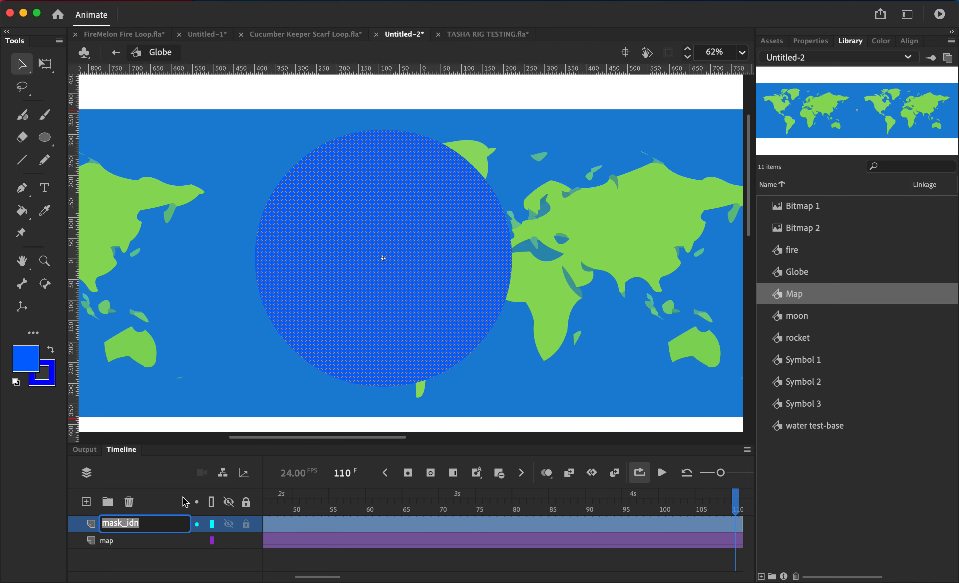
left_click(173, 428)
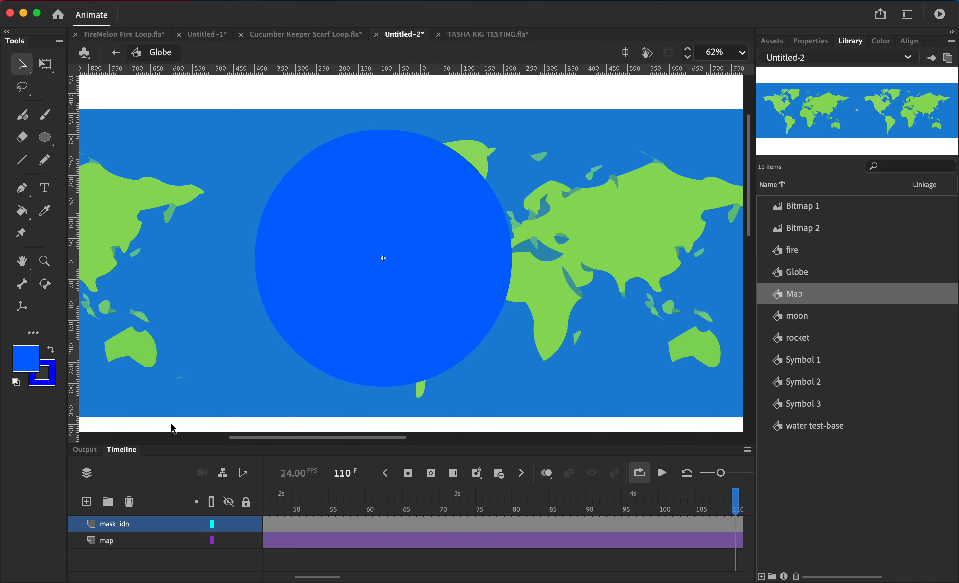
right_click(152, 528)
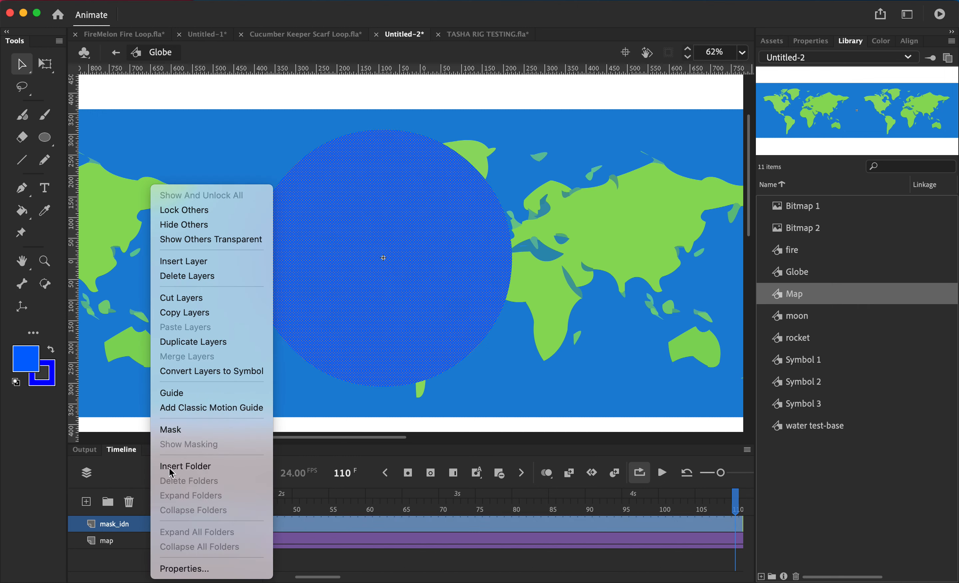
left_click(178, 431)
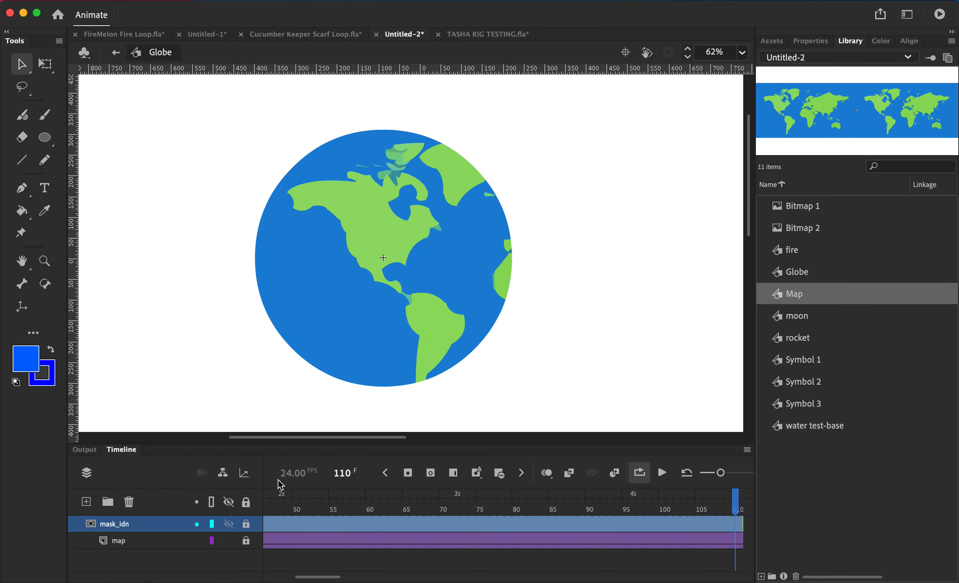
Enable looping with a range spanning frames 1 to 120 and play the masked globe animation
left_click(642, 475)
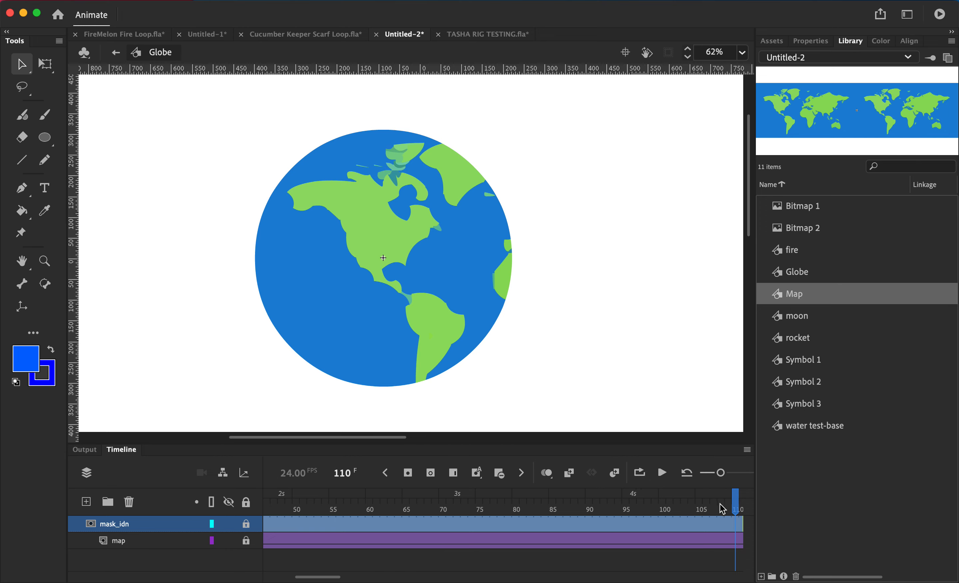
left_click_drag(723, 476, 707, 477)
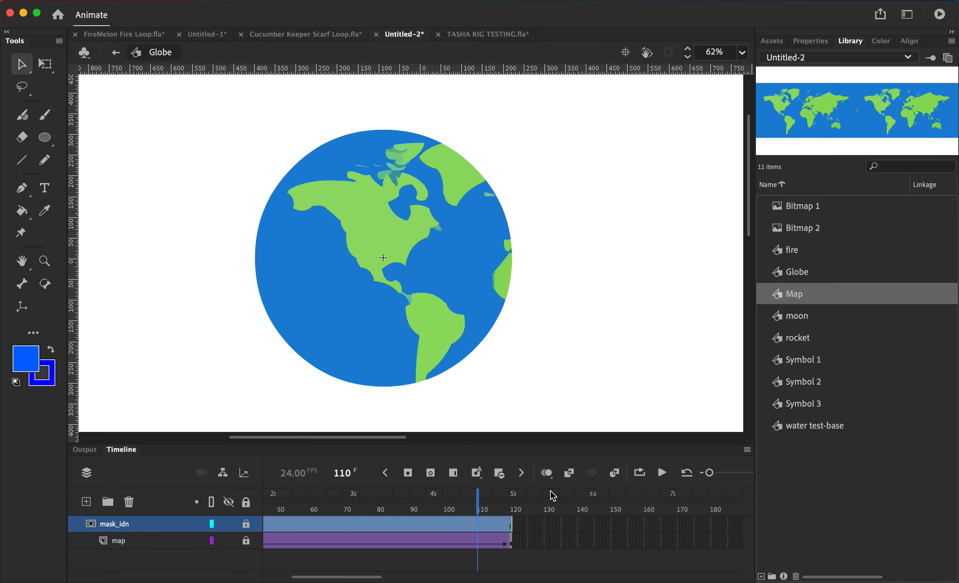
left_click(643, 476)
scroll(422, 513, "left", 5)
mouse_move(267, 496)
left_mouse_down()
mouse_move(552, 515)
mouse_move(664, 540)
left_mouse_up()
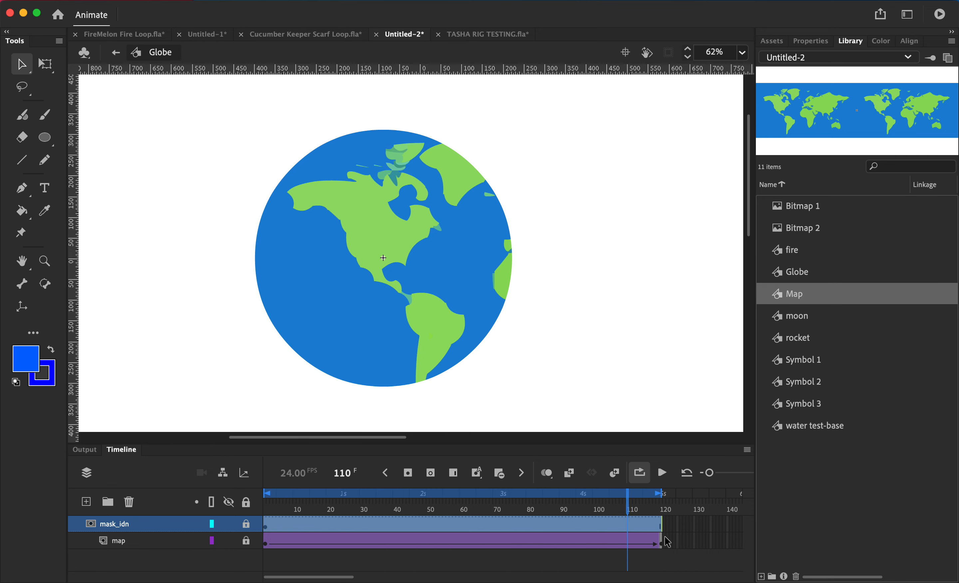
left_click(662, 473)
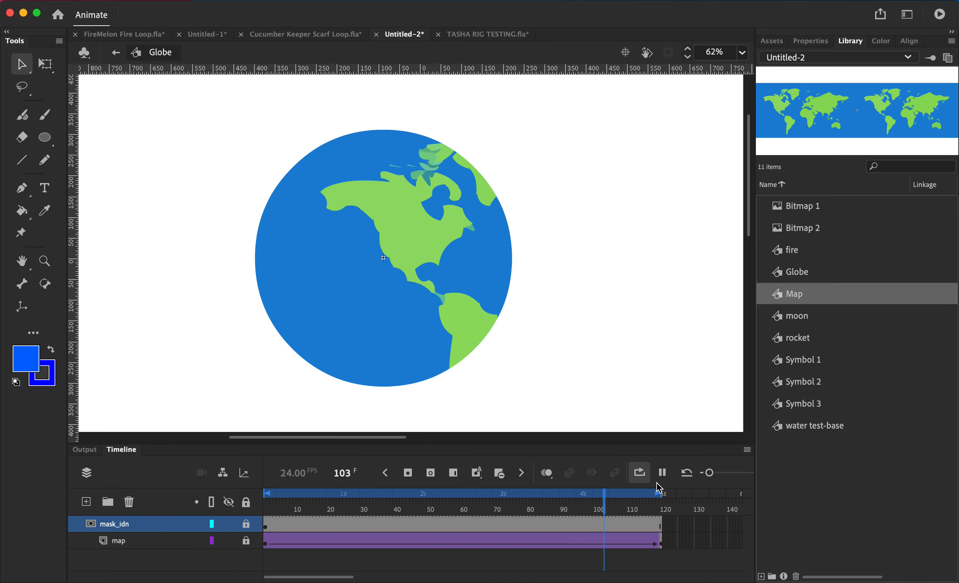
Preview the globe rotation from frame 1 with looping off and again with looping on, and stop playback
left_click(640, 477)
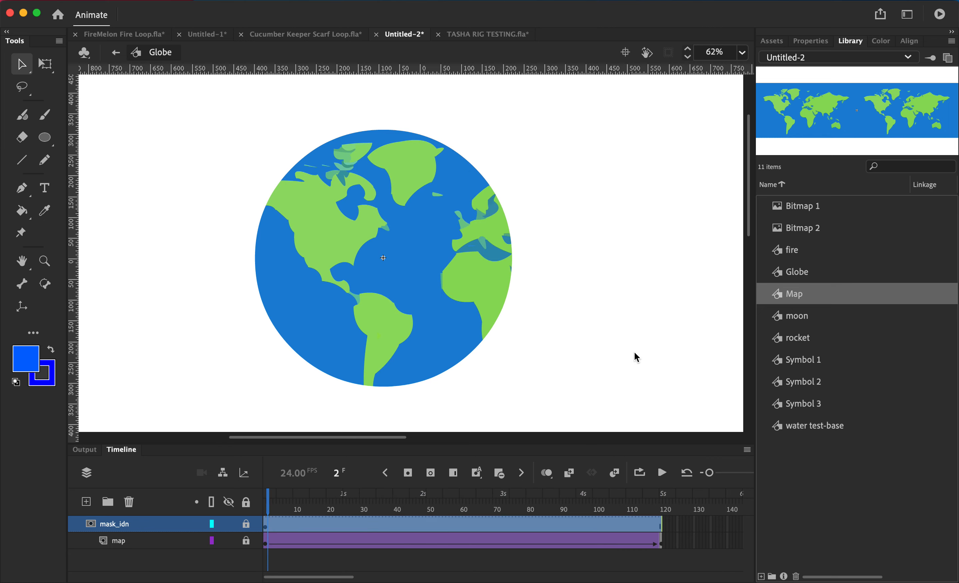
left_click_drag(612, 501, 235, 582)
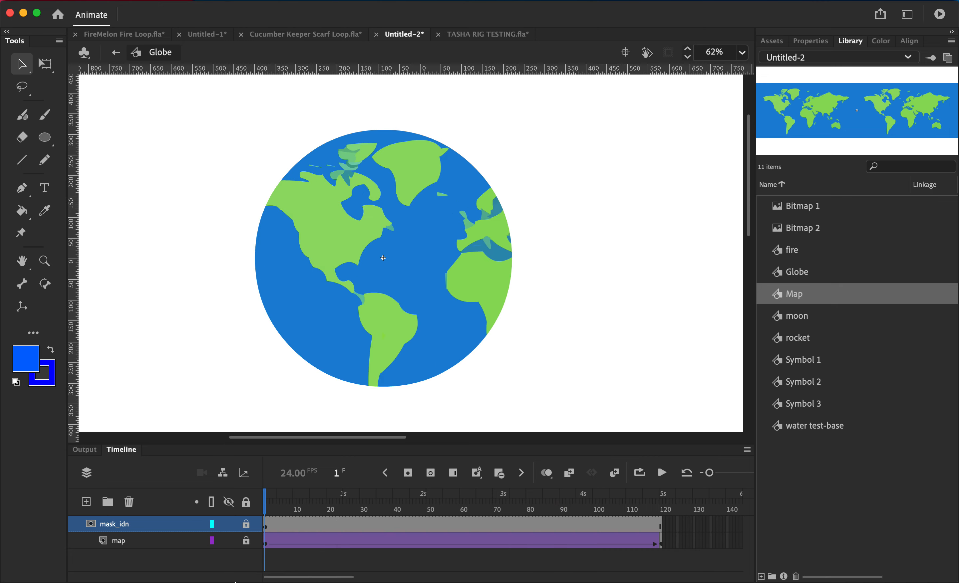
key("super+minus")
key("super+minus")
key("Return")
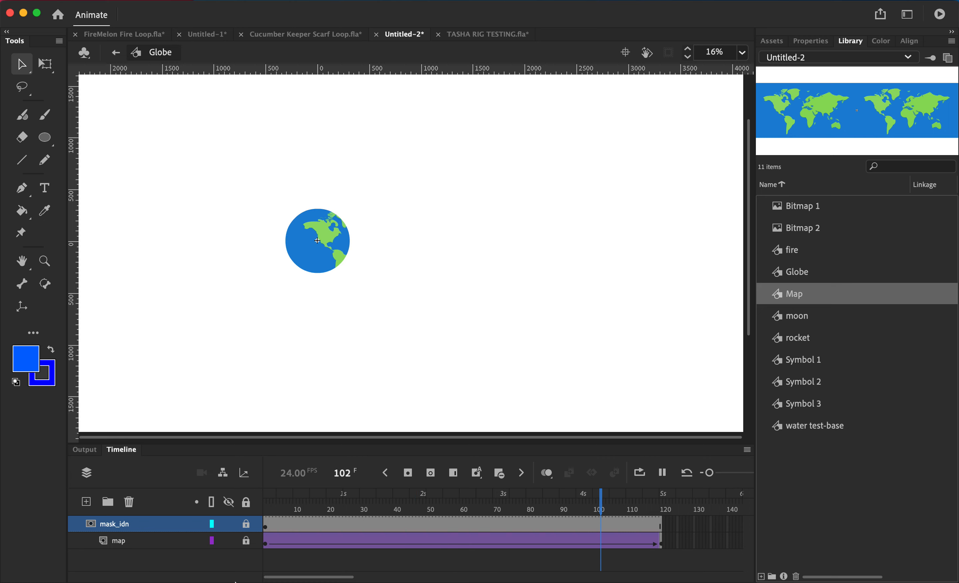
key("Return")
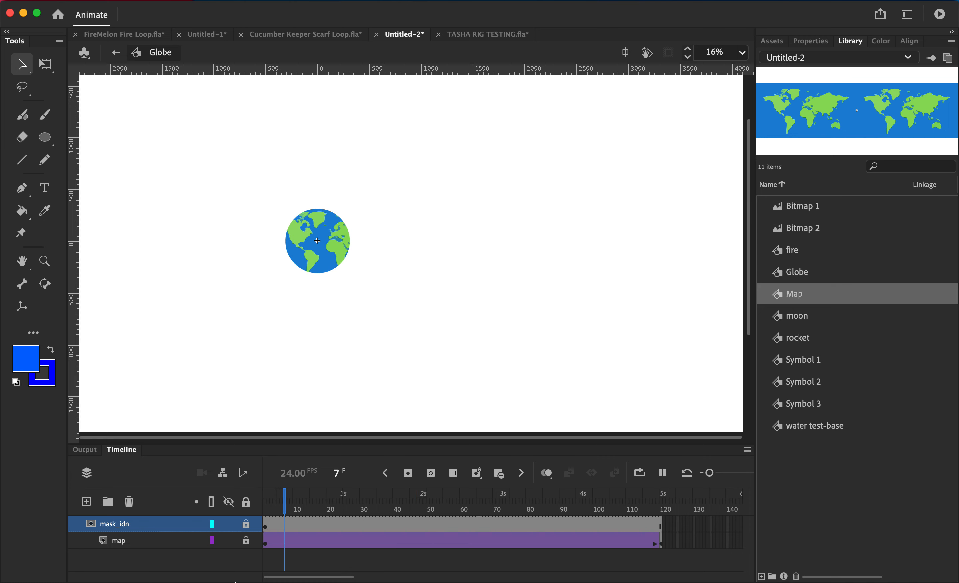
left_click(643, 477)
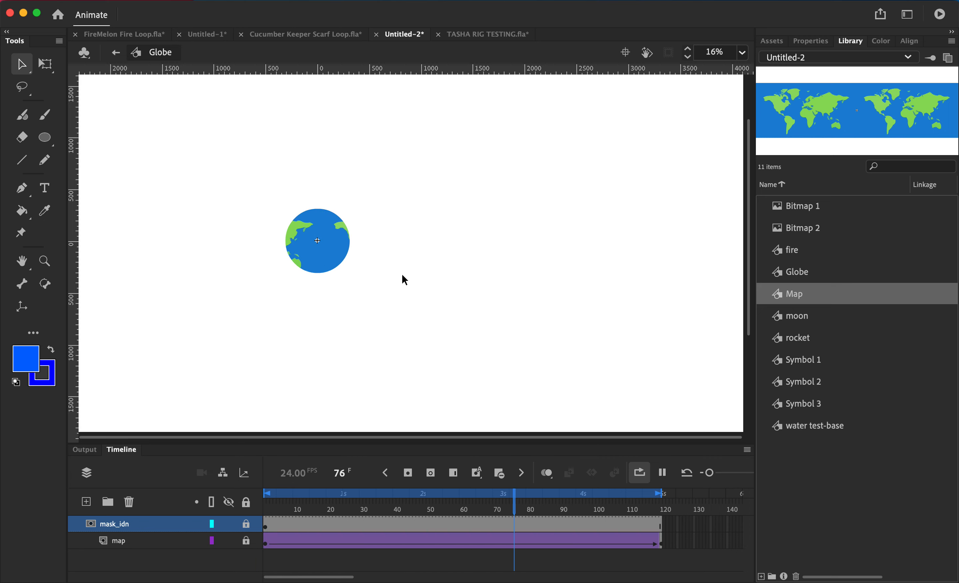
key("Return")
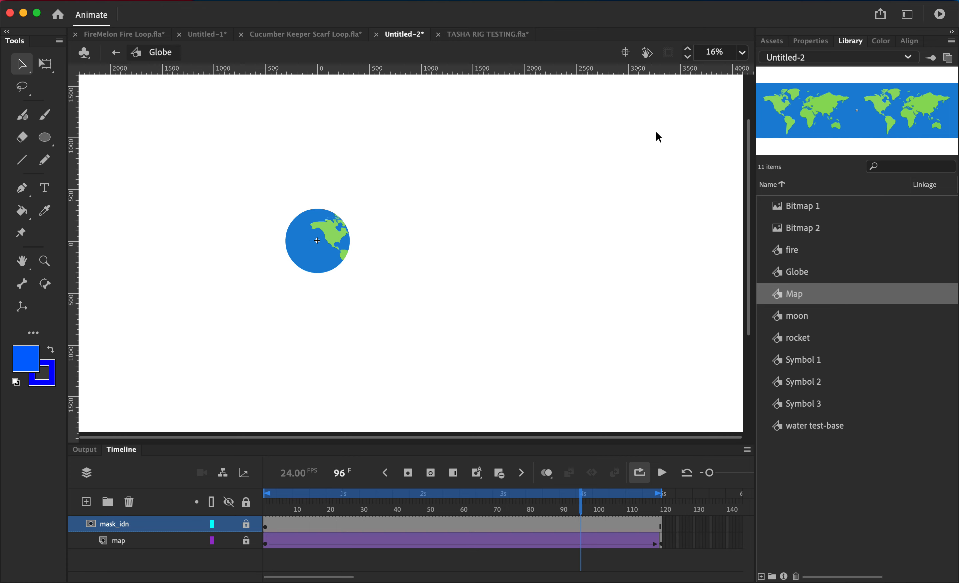
Open Symbol 3, unlock its two layers to examine the circle mask and the water strip, and relock both
left_click(209, 36)
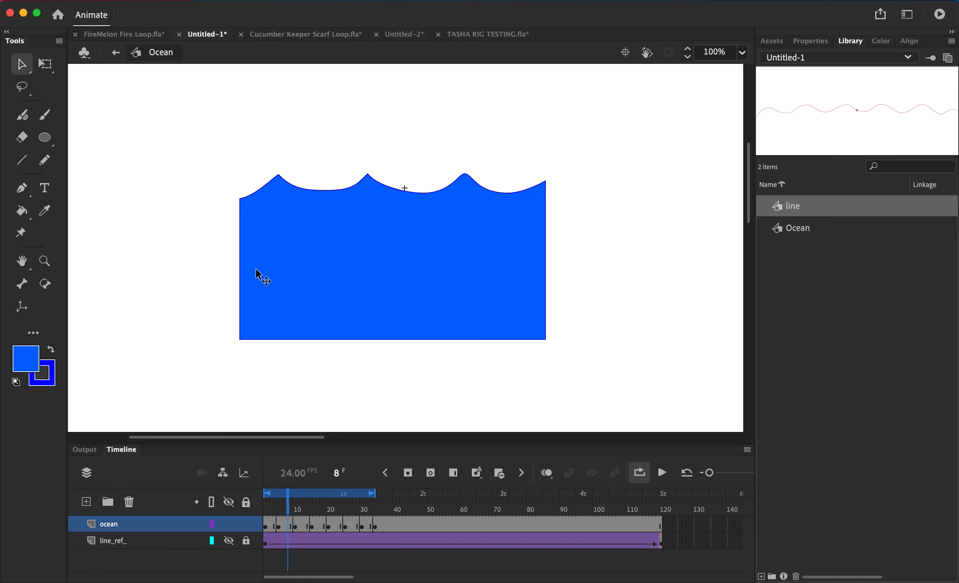
left_click(387, 35)
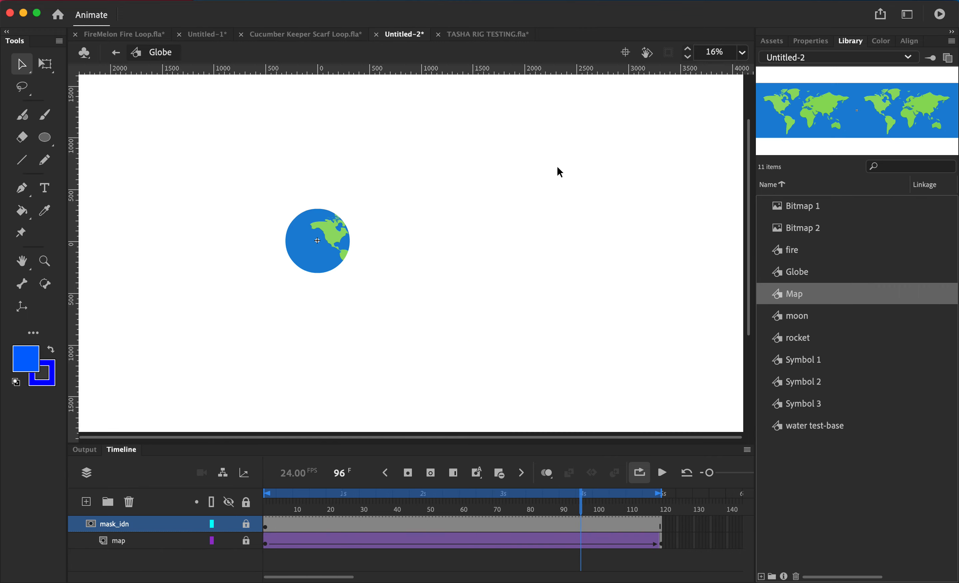
double_click(785, 407)
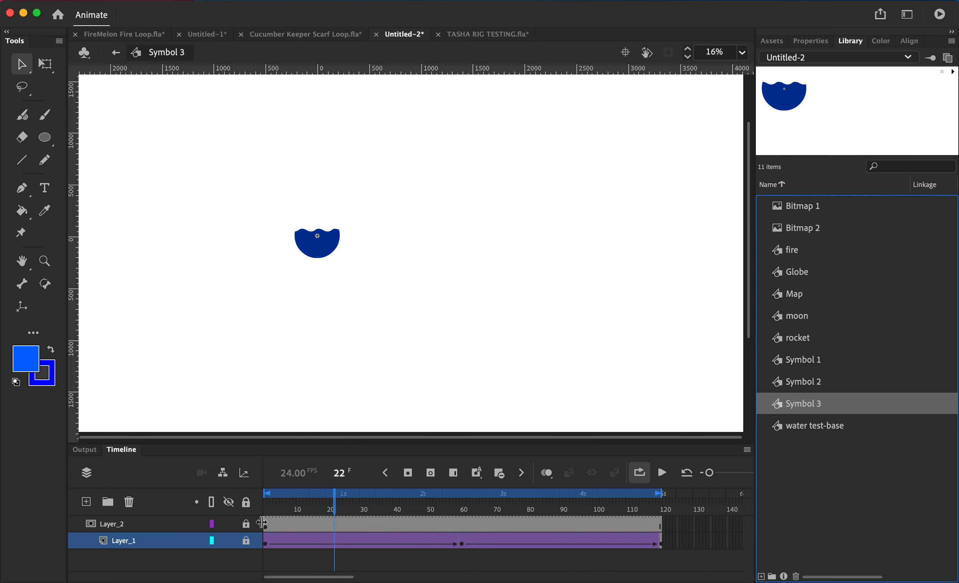
left_click(247, 540)
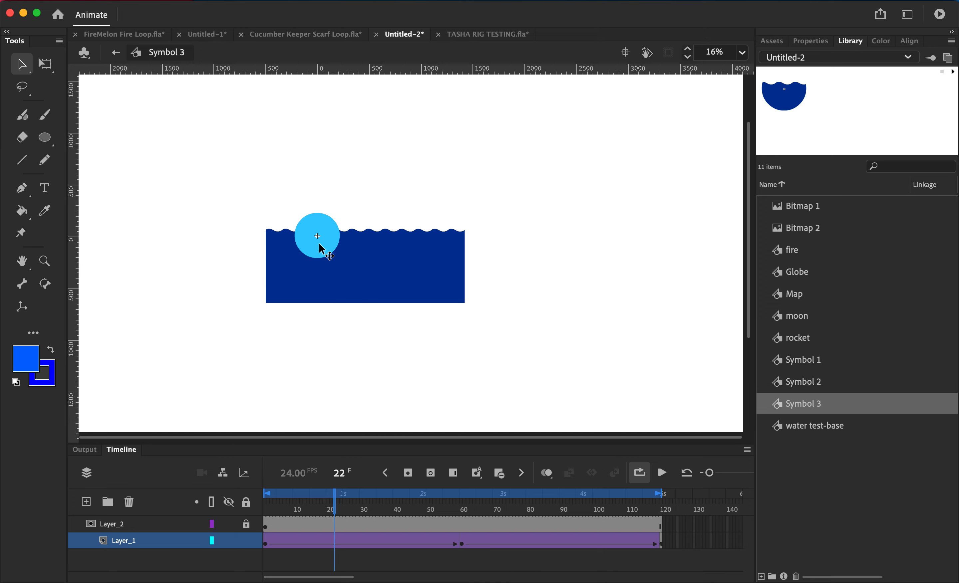
left_click(246, 524)
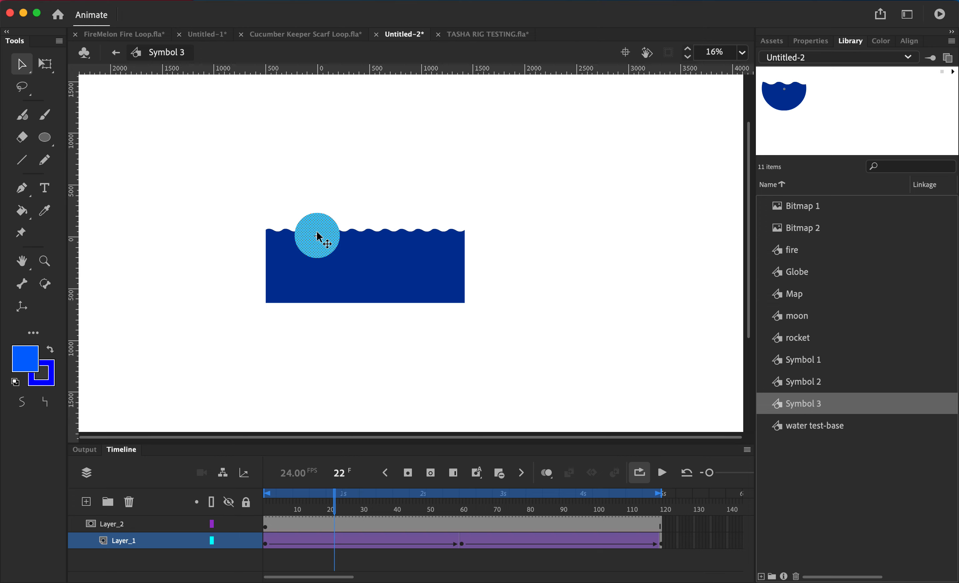
left_click(397, 265)
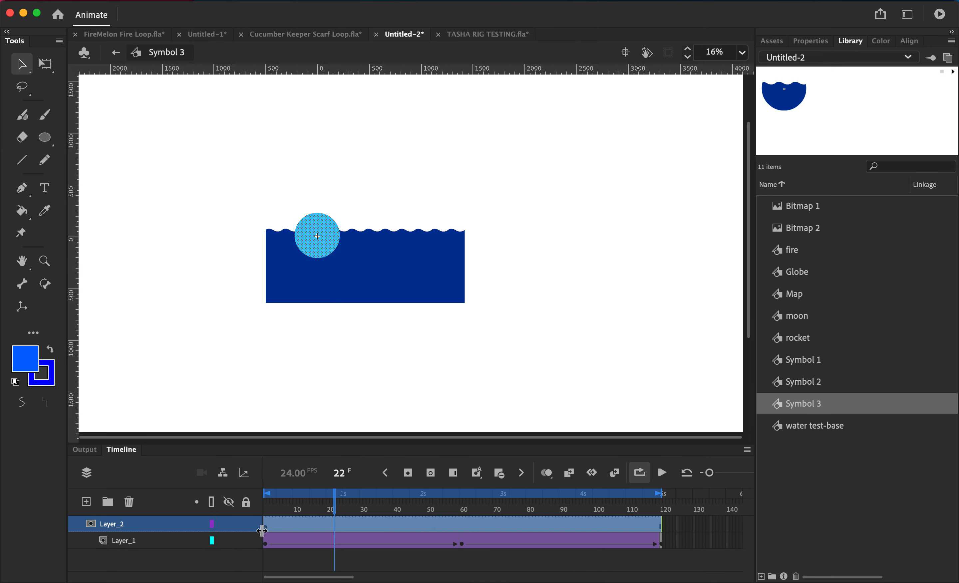
left_click(265, 542)
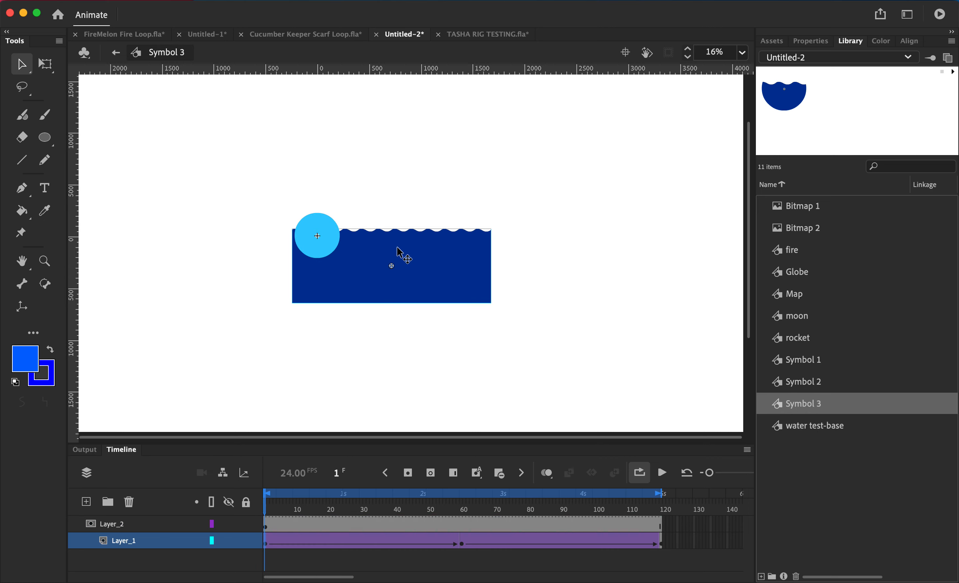
left_click(246, 525)
left_click(246, 541)
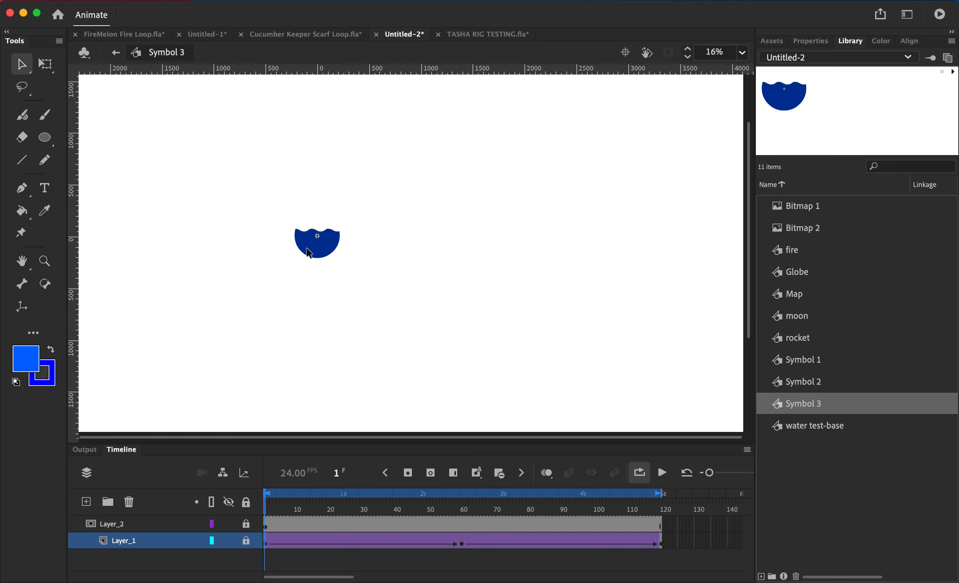
Unlock Layer_1 in Symbol 3, open the water test-base symbol, and add a new layer beneath its wave layer
left_click_drag(269, 507, 218, 484)
left_click(246, 541)
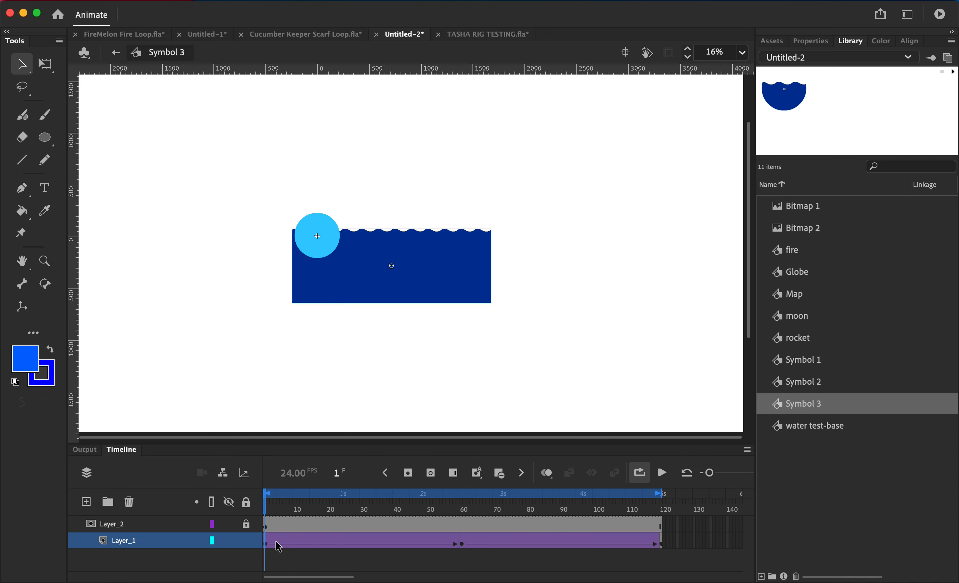
double_click(383, 275)
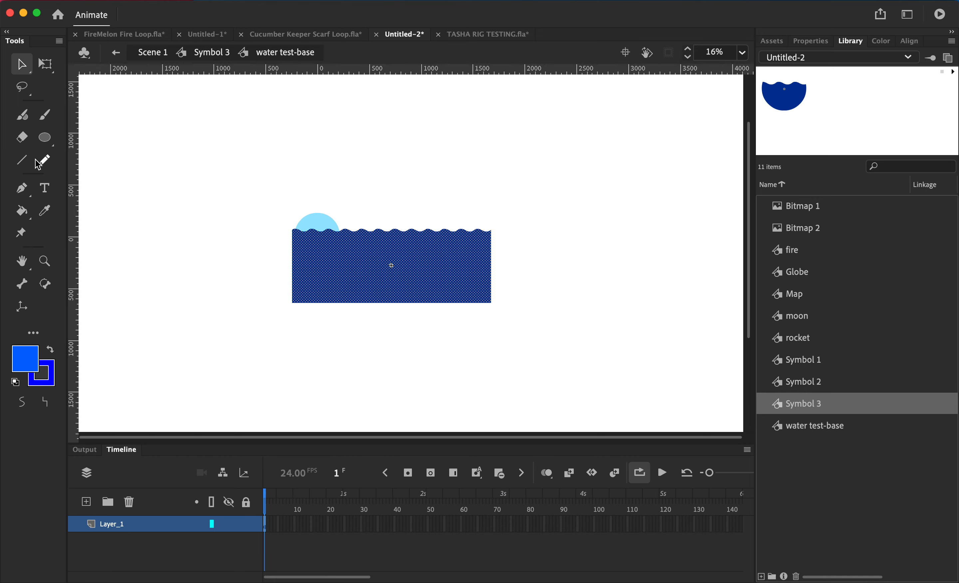
left_click(26, 161)
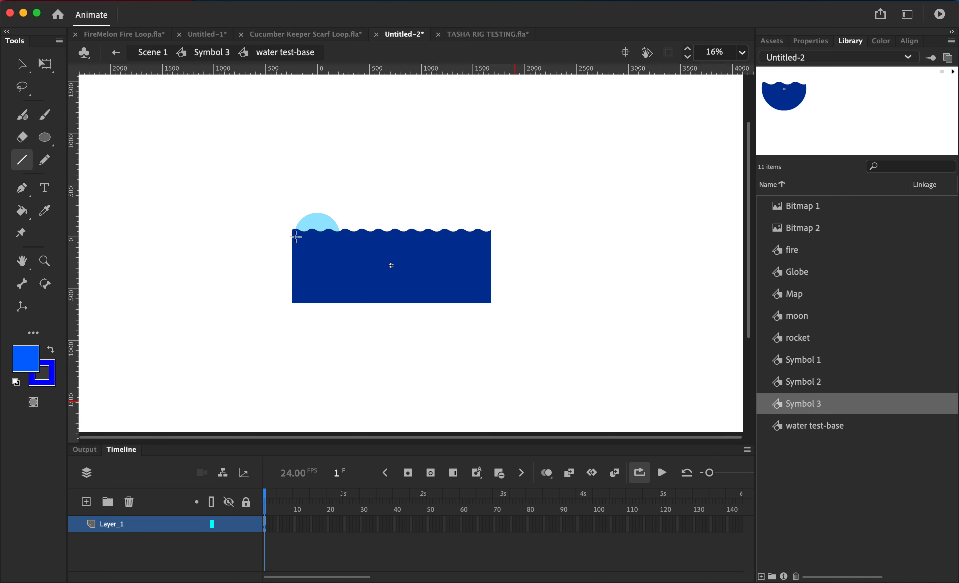
left_click(86, 502)
left_click_drag(126, 529, 121, 560)
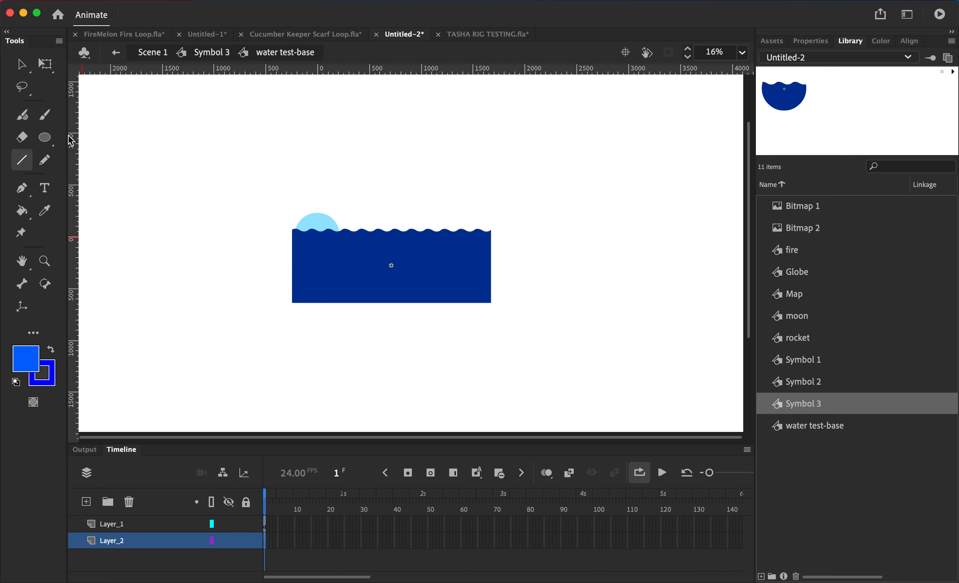
Draw a bright blue rectangle on the new layer behind the waves, rising above them and slightly wider than the water strip
left_click_drag(45, 137, 89, 134)
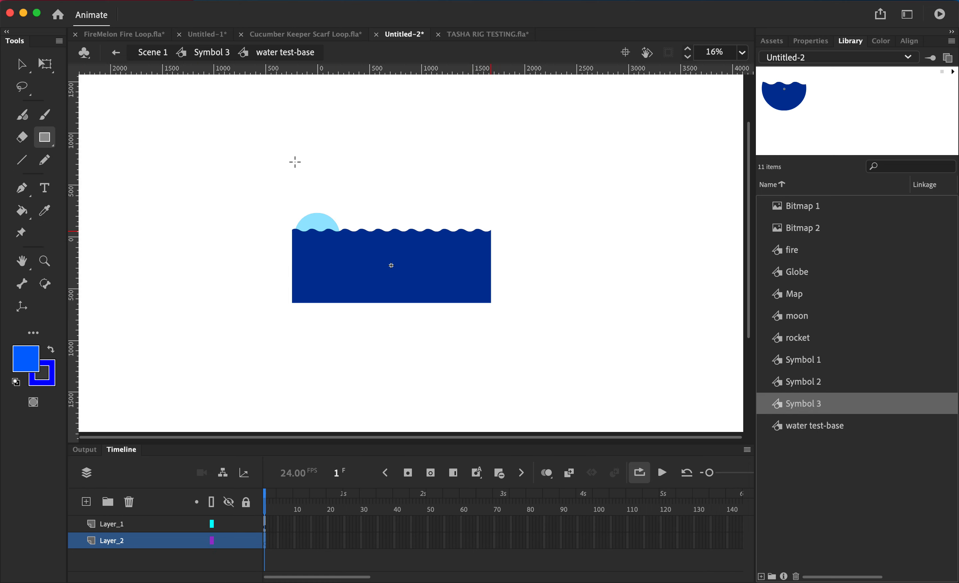
mouse_move(290, 150)
left_mouse_down()
mouse_move(314, 261)
mouse_move(502, 274)
left_mouse_up()
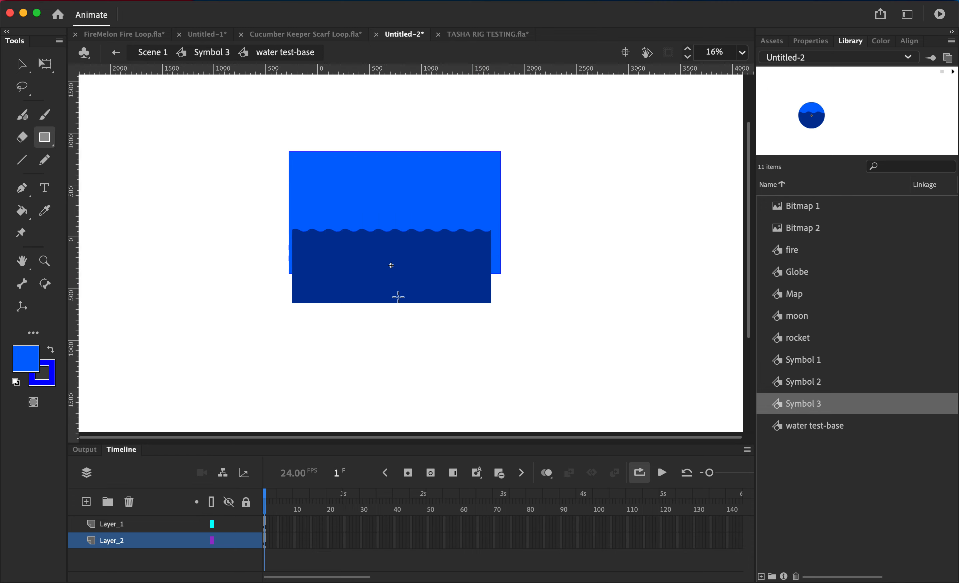
double_click(112, 541)
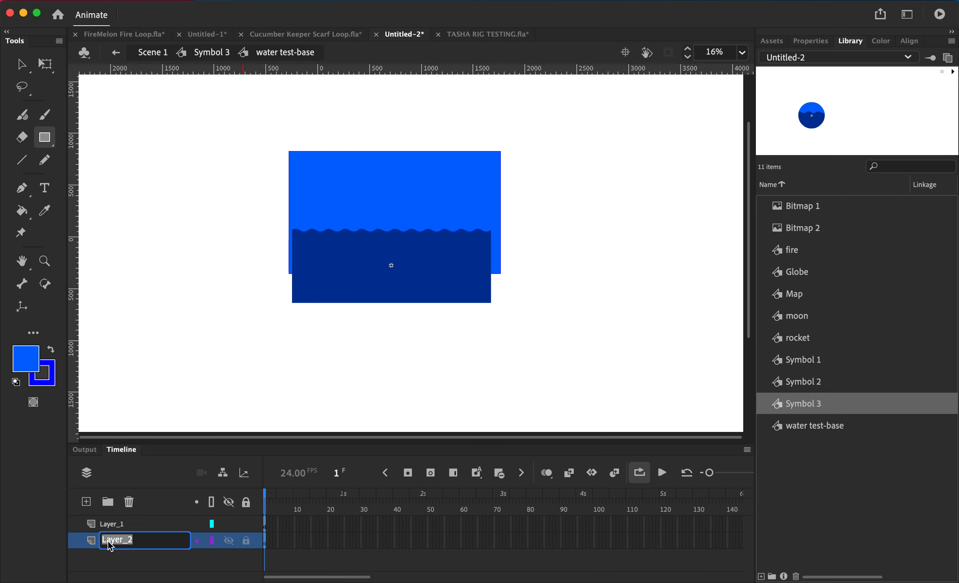
left_click(23, 65)
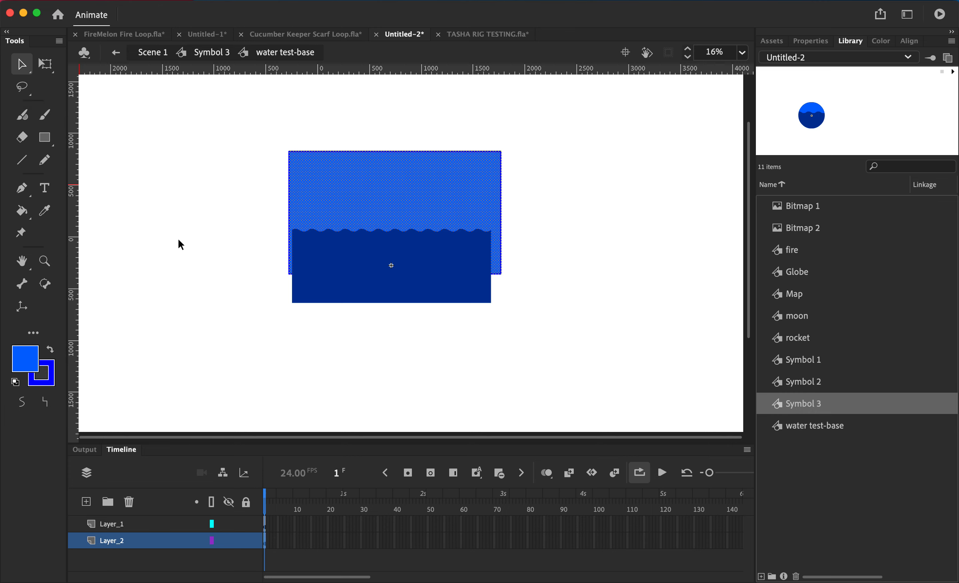
Return to Symbol 3, lock Layer_1 to restore the mask, and scrub the timeline to preview the water
left_click(205, 56)
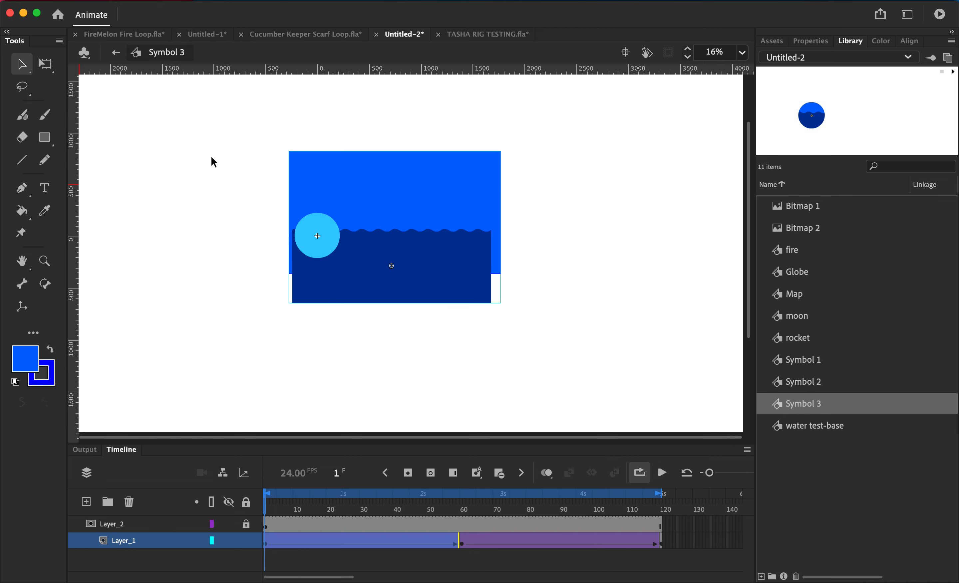
left_click(246, 540)
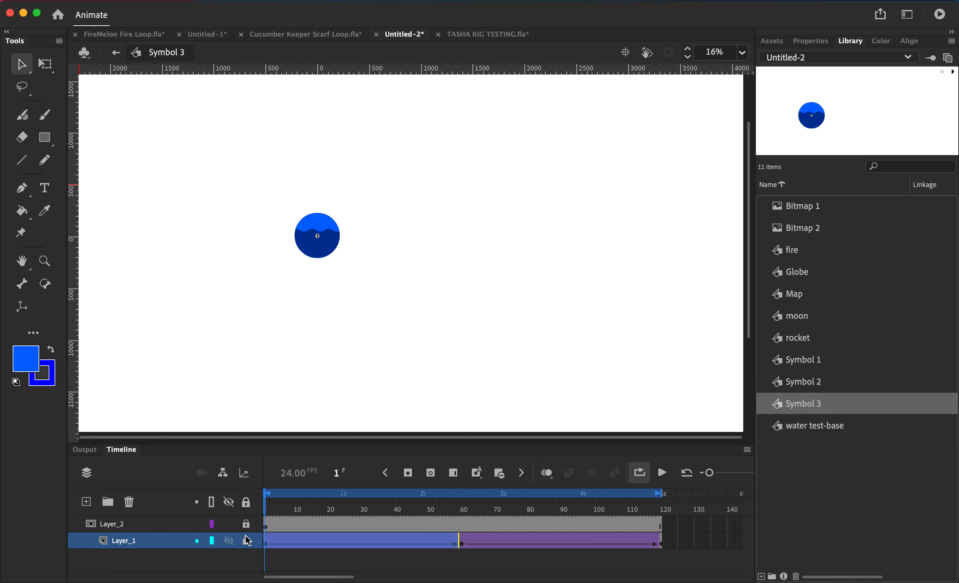
left_click_drag(291, 505, 264, 533)
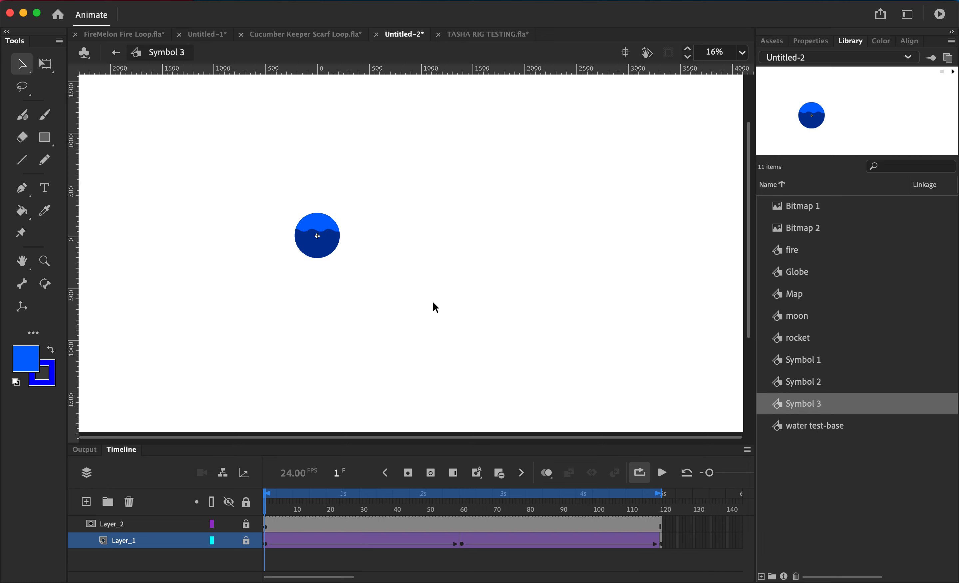